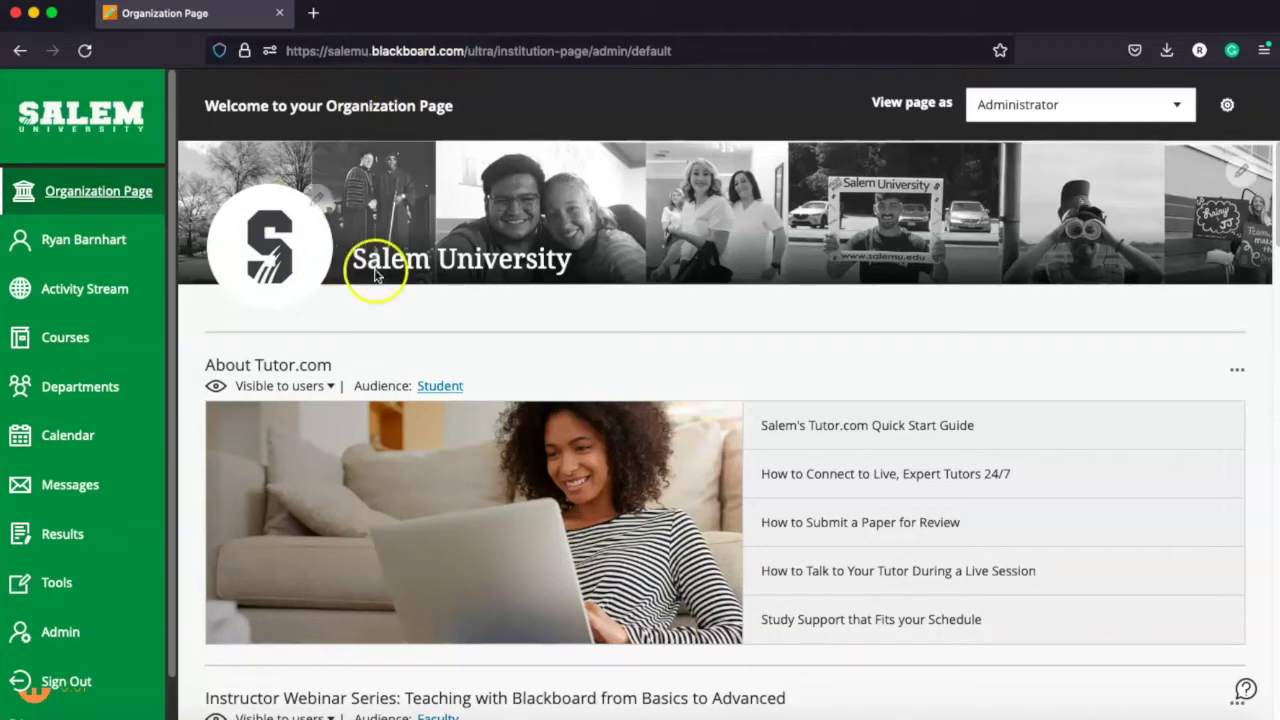
- From the Courses list, open the ENG101 Written English November 2021 Ground course
mouse_move(410, 270)
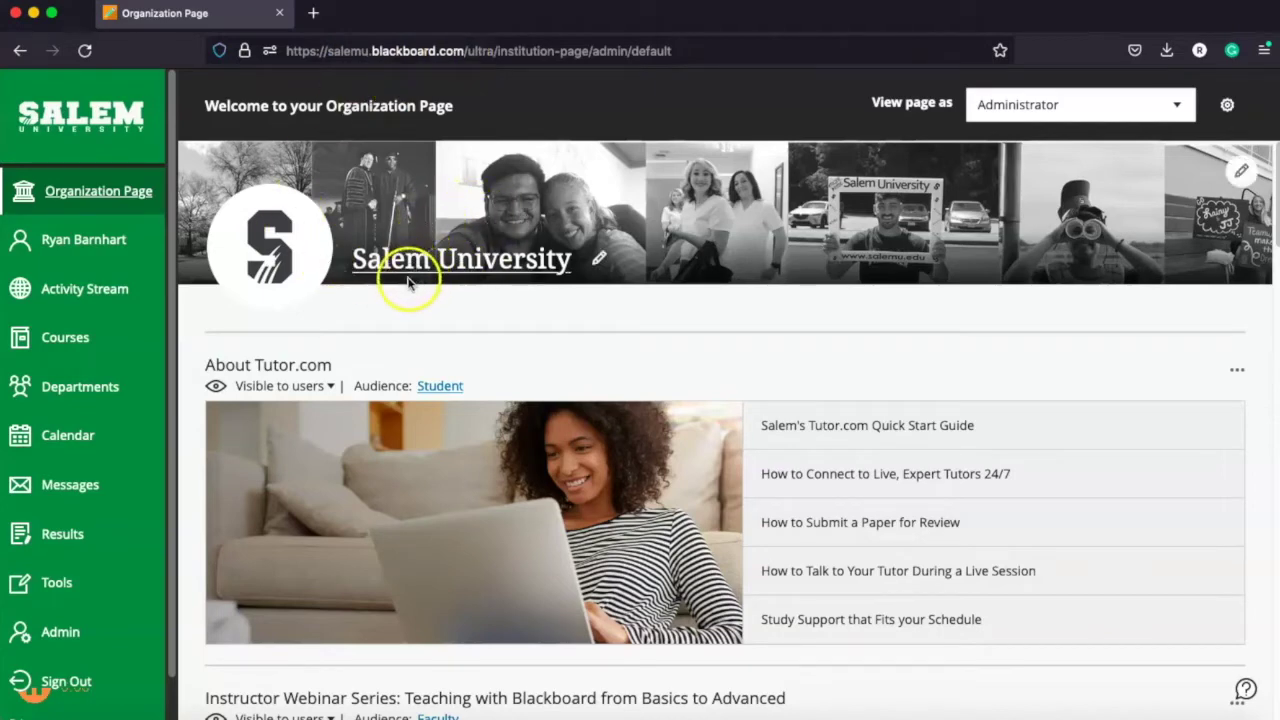
mouse_move(292, 250)
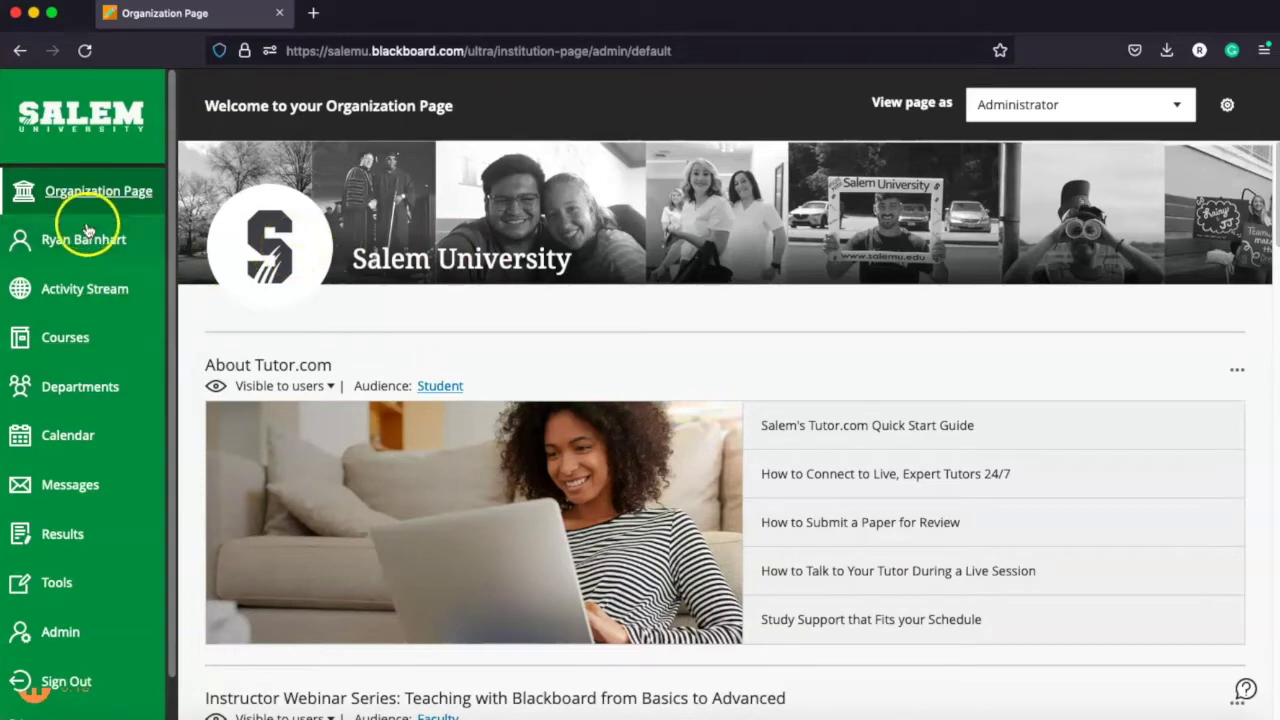
left_click(80, 338)
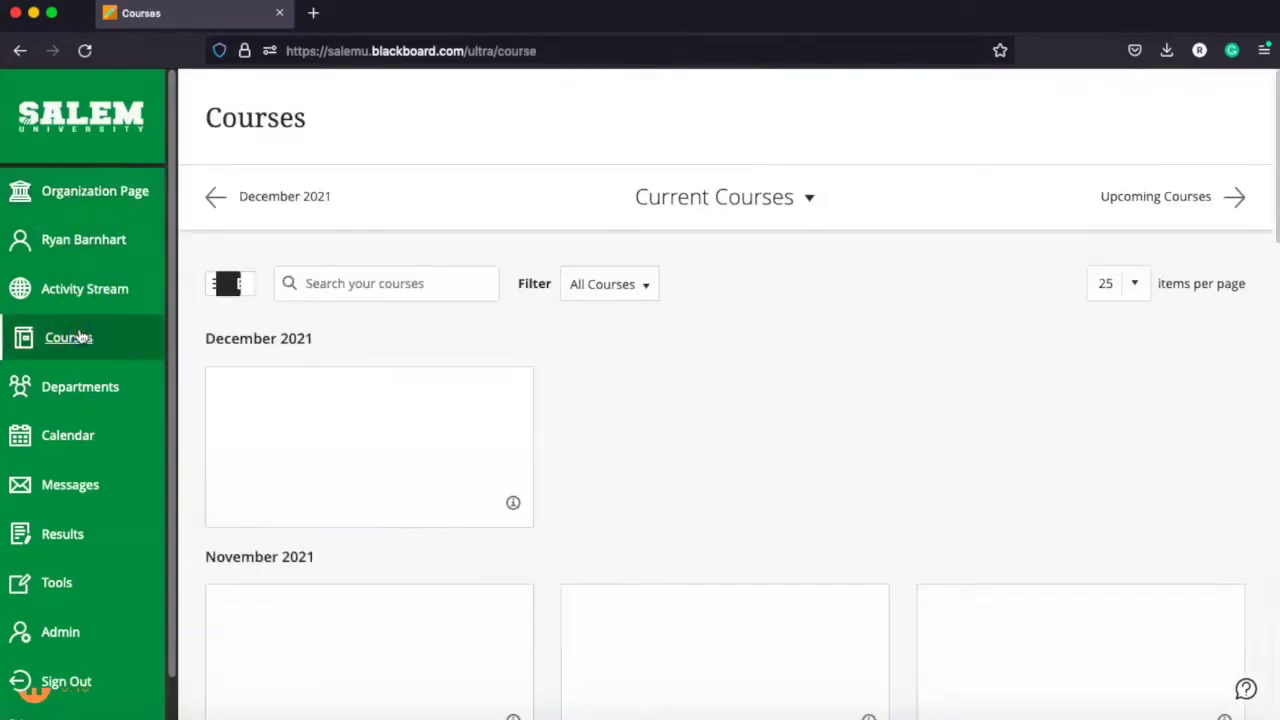
left_click(1068, 668)
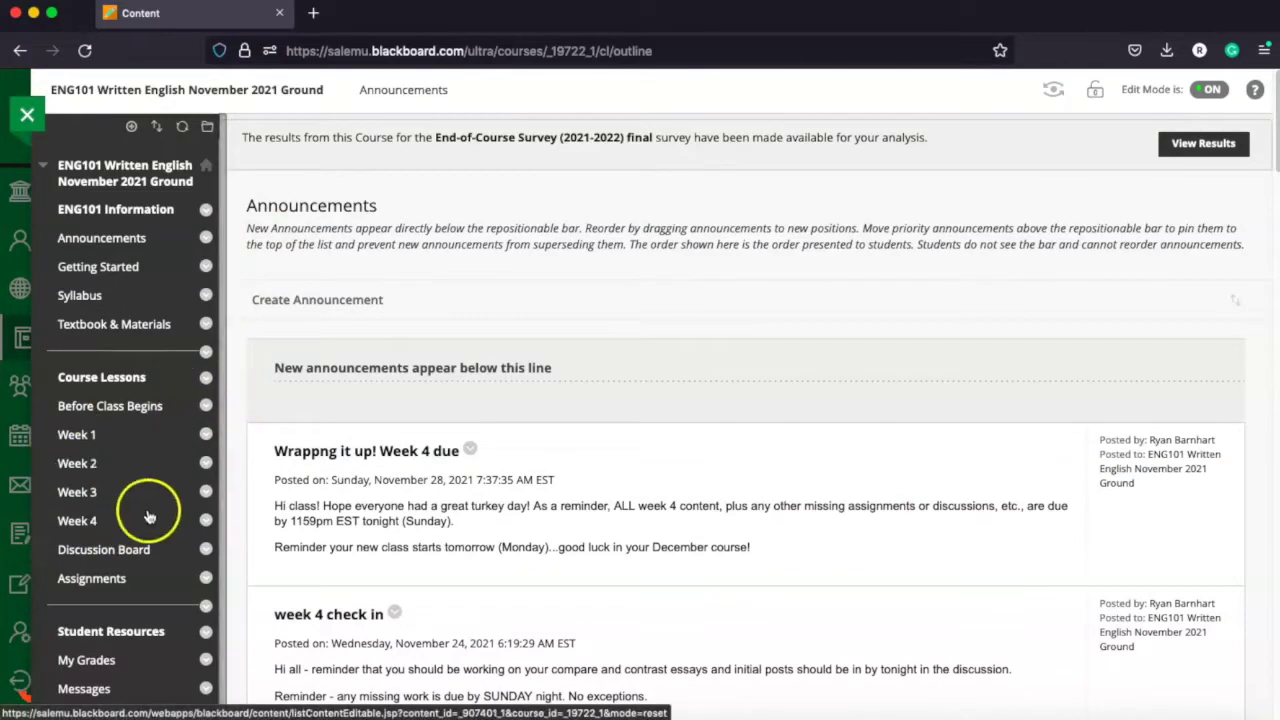
- On the Discussion Board, open Week 1 Discussion 1: Previous Writing Experience and create a thread
left_click(105, 553)
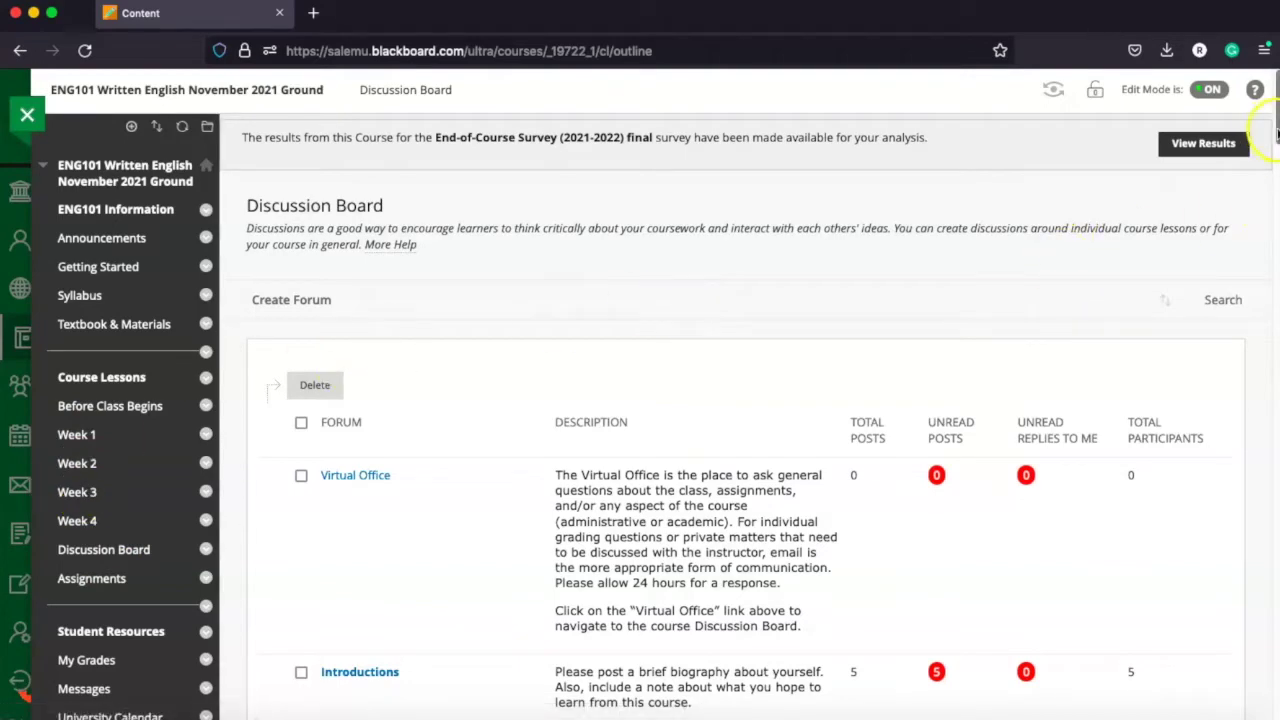
left_click_drag(1277, 135, 1265, 194)
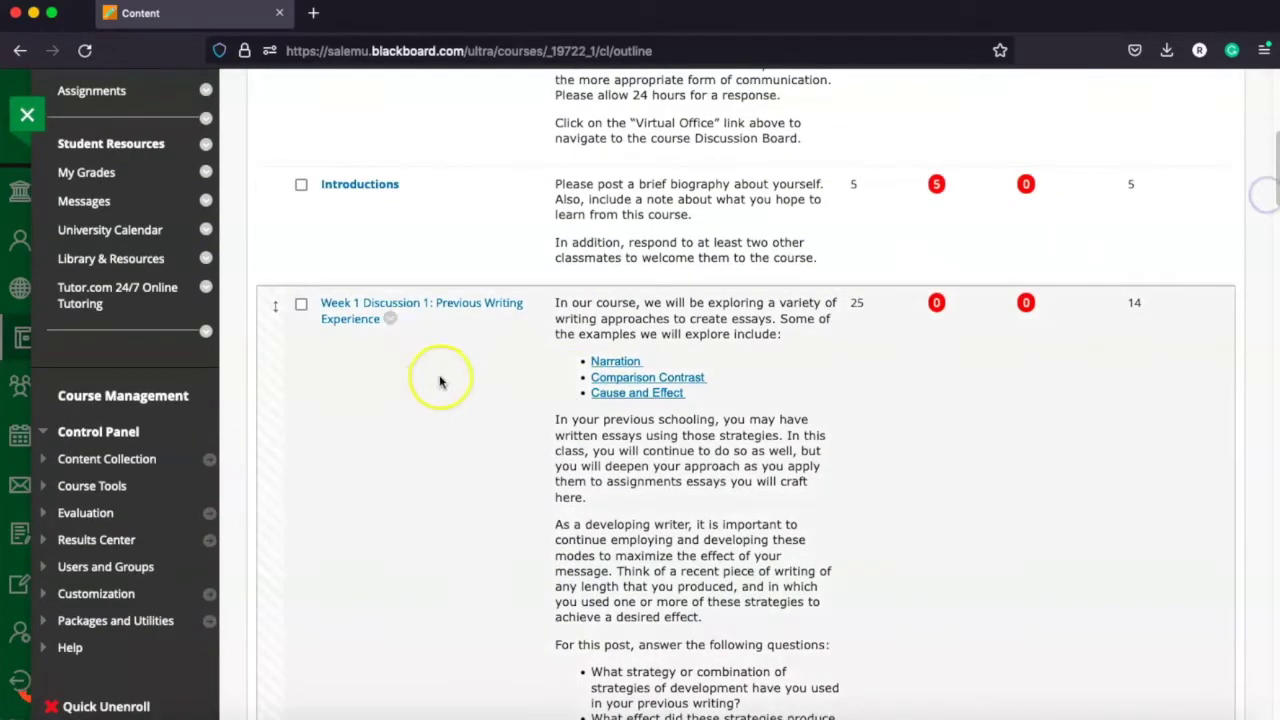
left_click(421, 303)
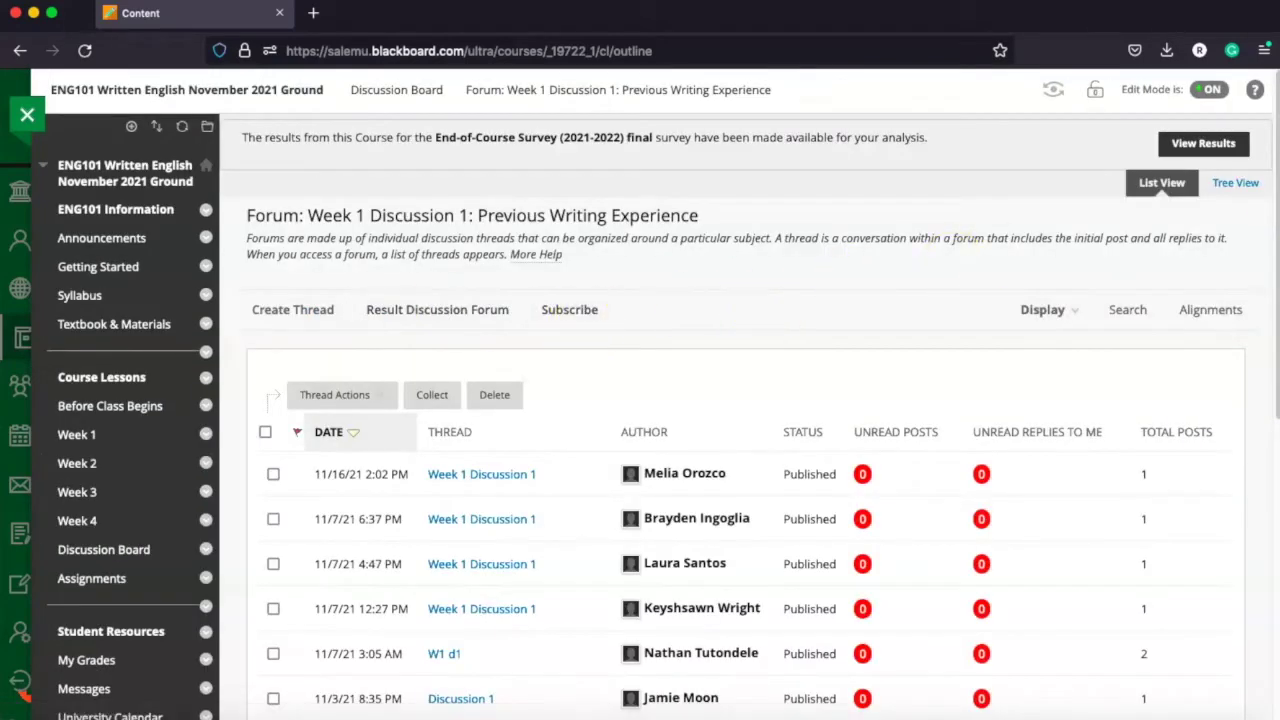
scroll(1200, 200, "down", 2)
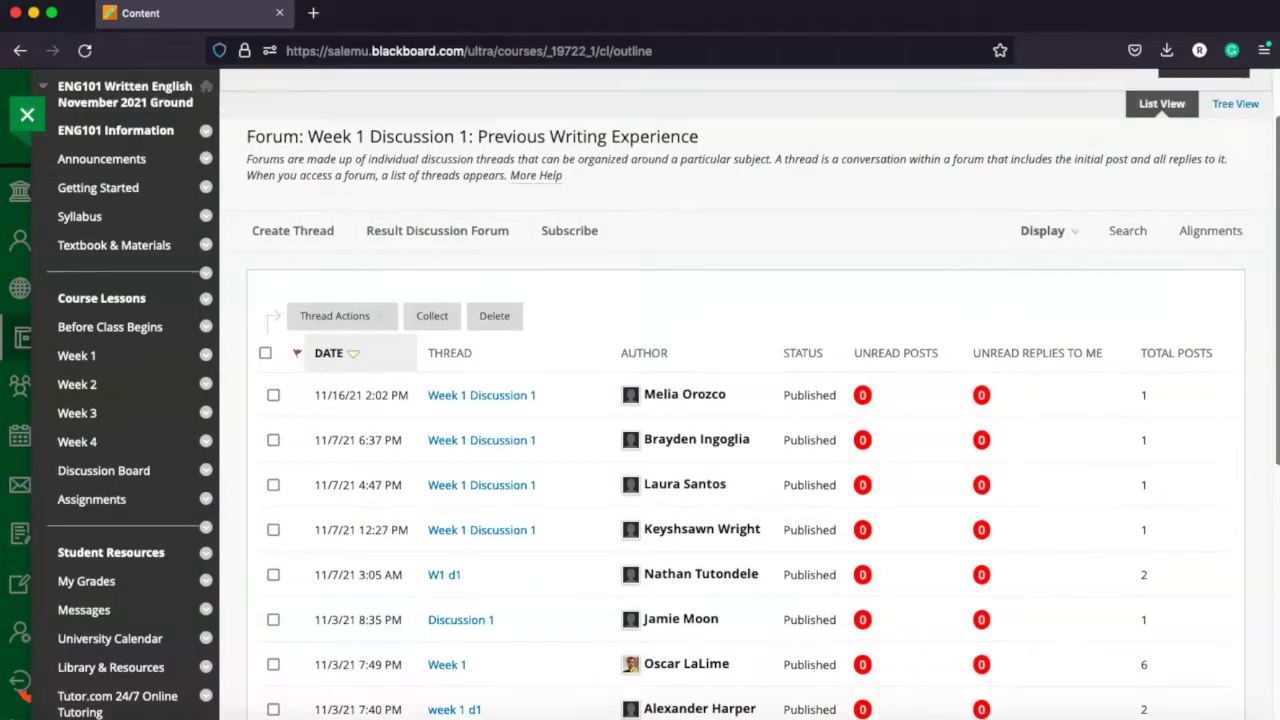
left_click(292, 247)
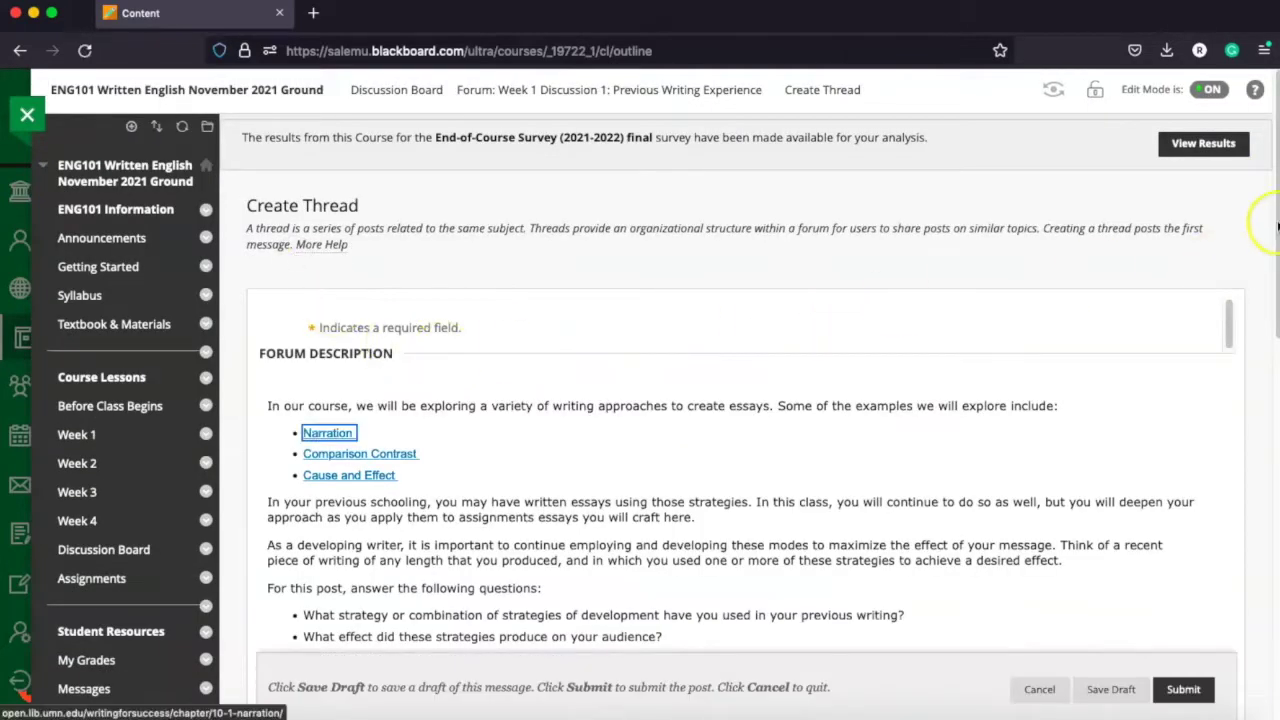
- Write 'My response for week 1 is as follows.....' in the message body, then cancel the draft
scroll(1275, 247, "down", 4)
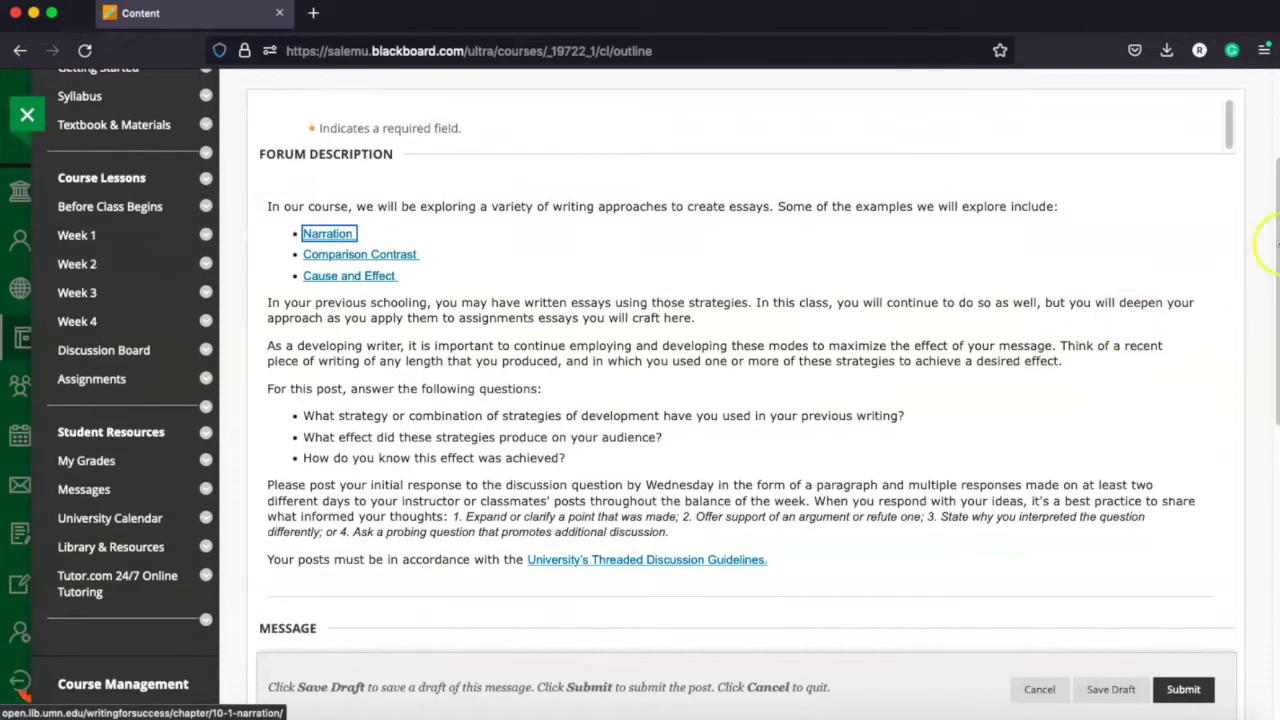
scroll(1258, 422, "down", 5)
scroll(1256, 457, "down", 1)
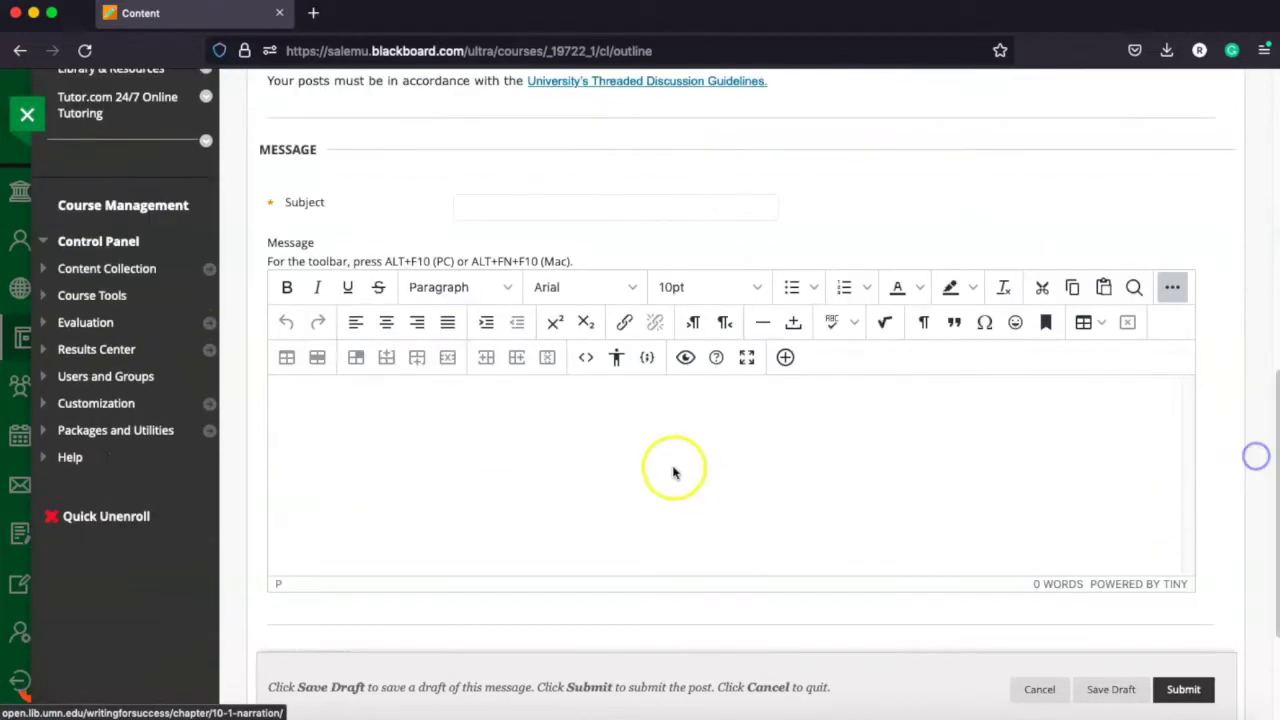
left_click(671, 468)
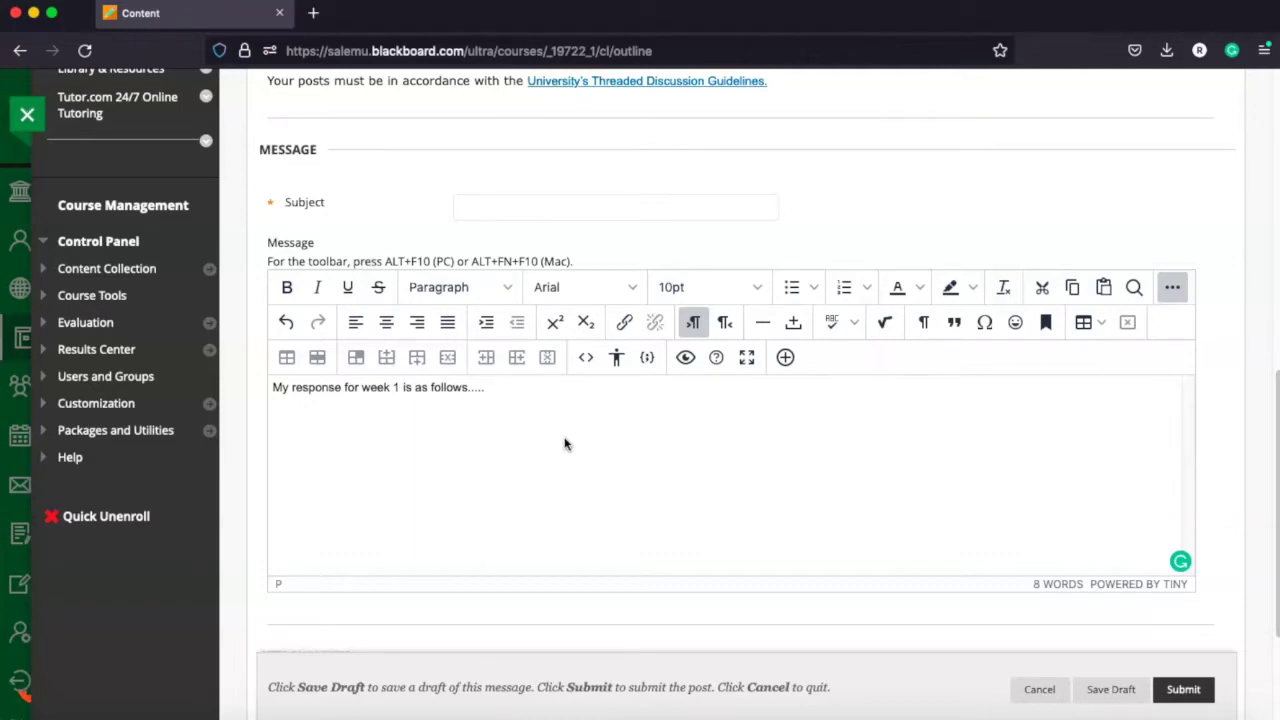
scroll(1270, 415, "up", 3)
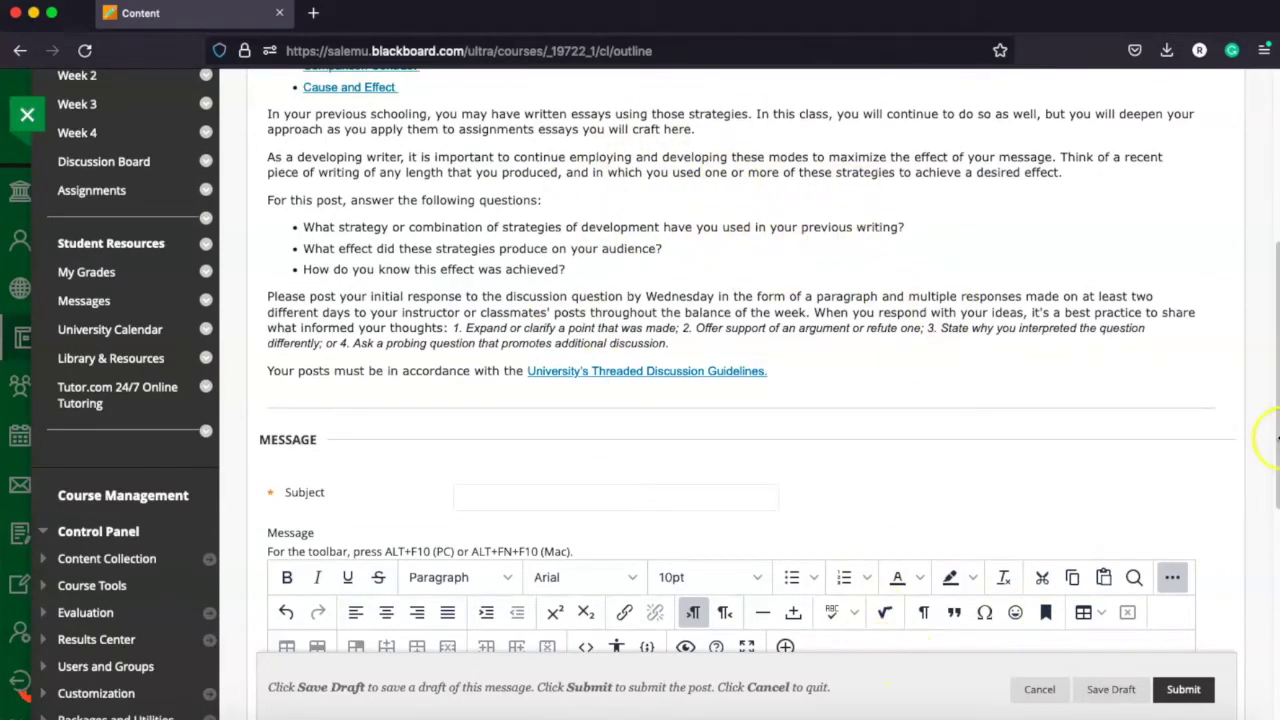
left_click_drag(1274, 432, 1274, 513)
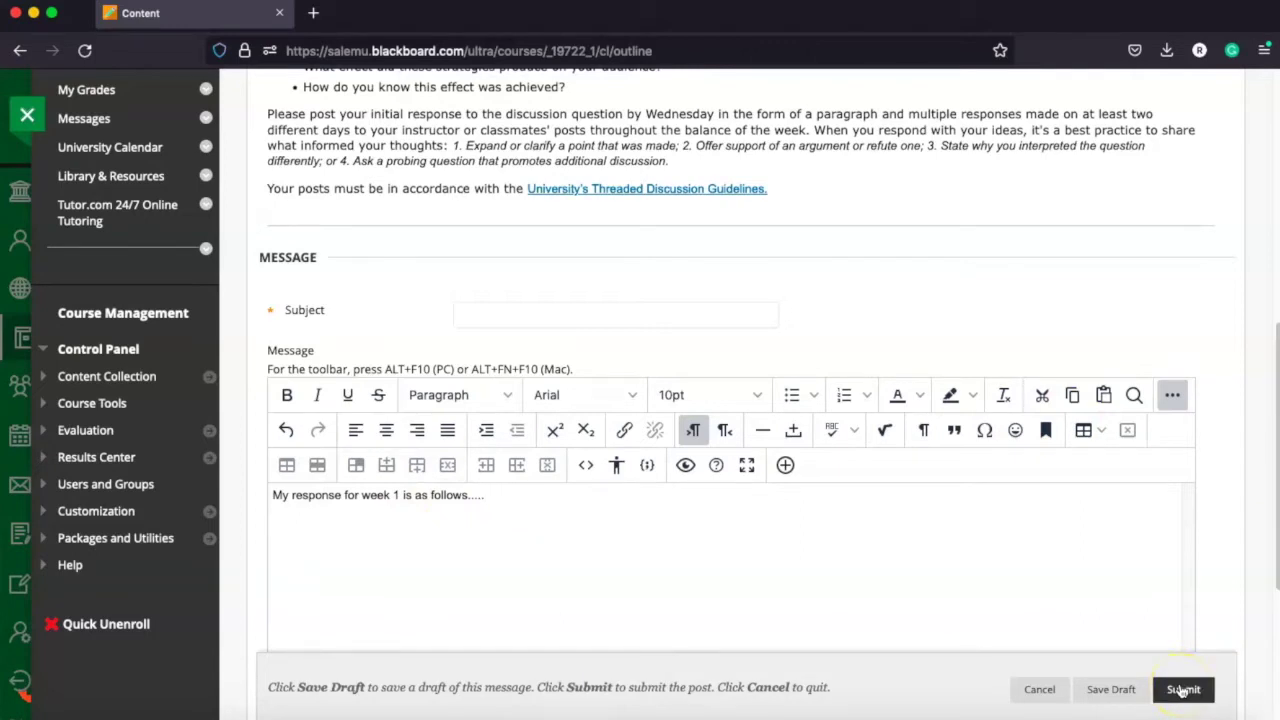
left_click(1040, 690)
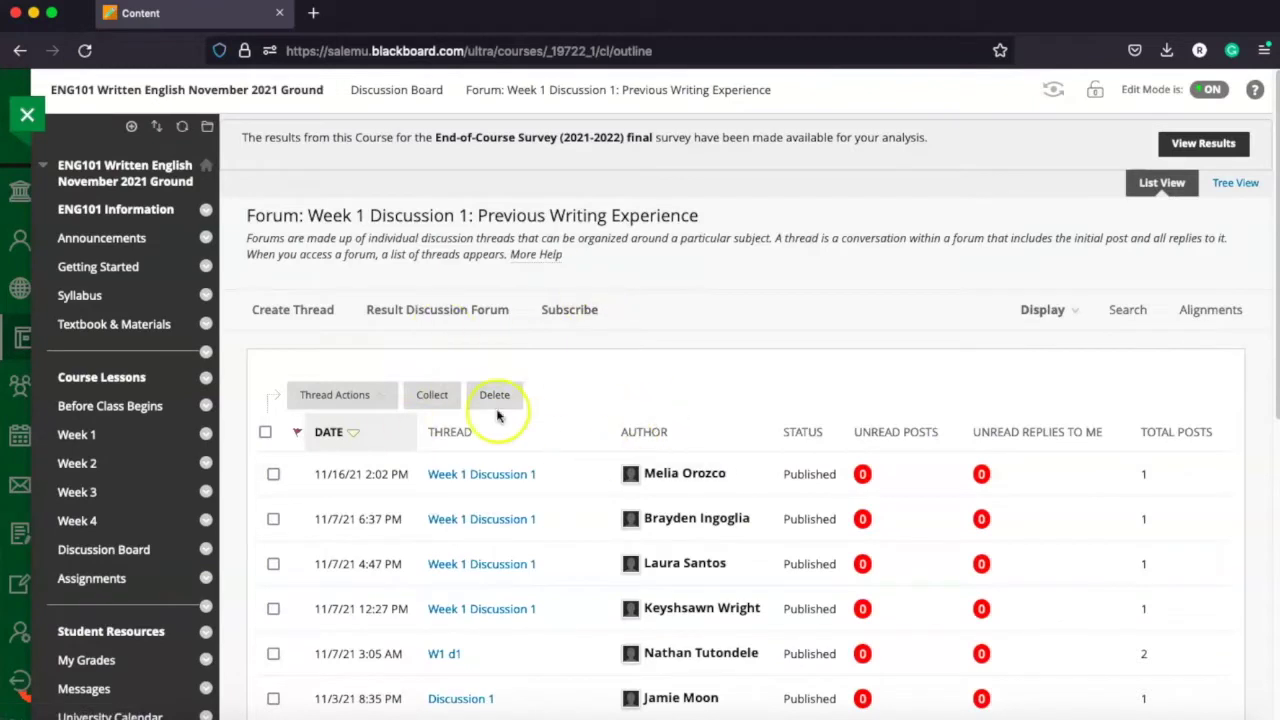
- Go to the course's Assignments page and browse the Week 1 to Week 4 essay assignments
left_click(330, 394)
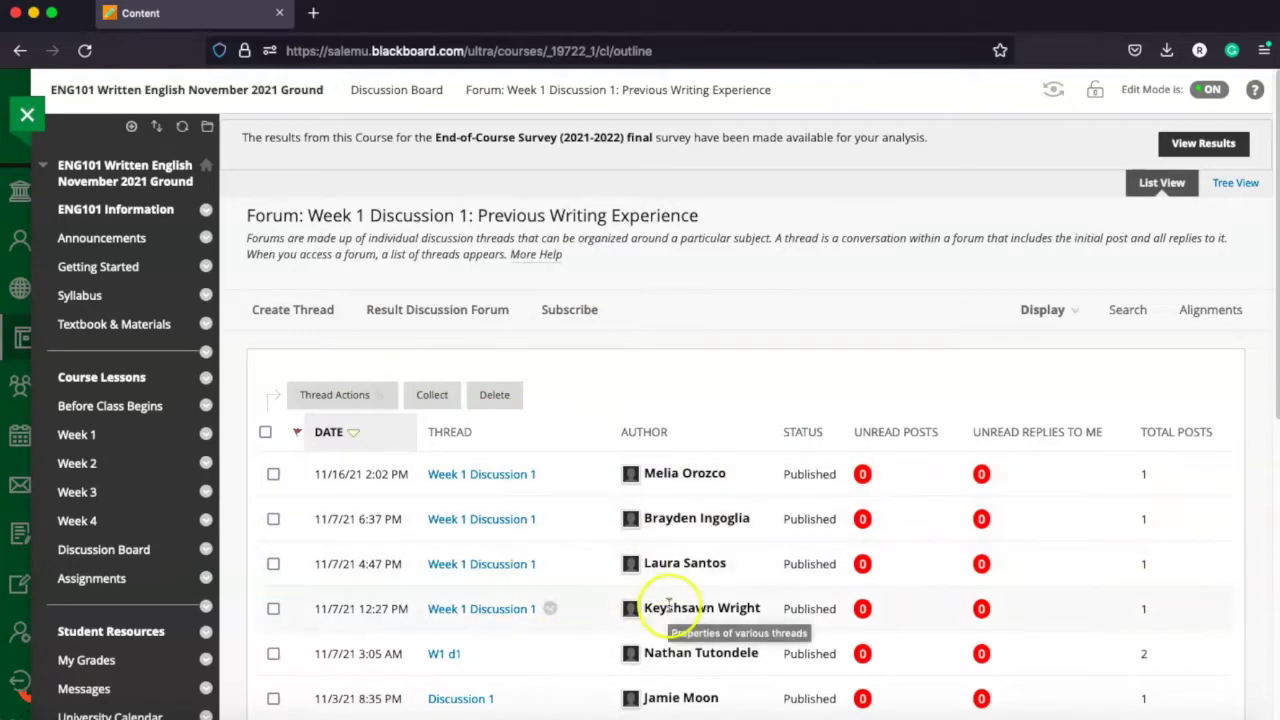
left_click(105, 586)
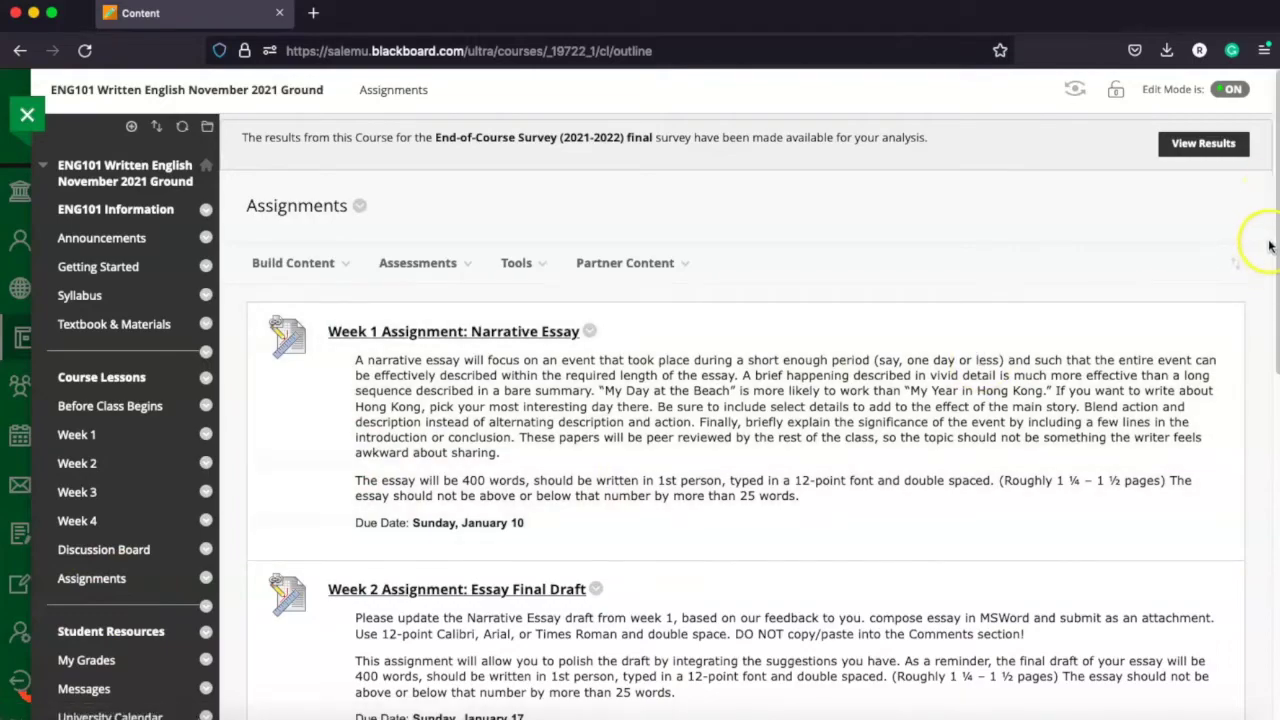
left_click_drag(1270, 246, 1272, 556)
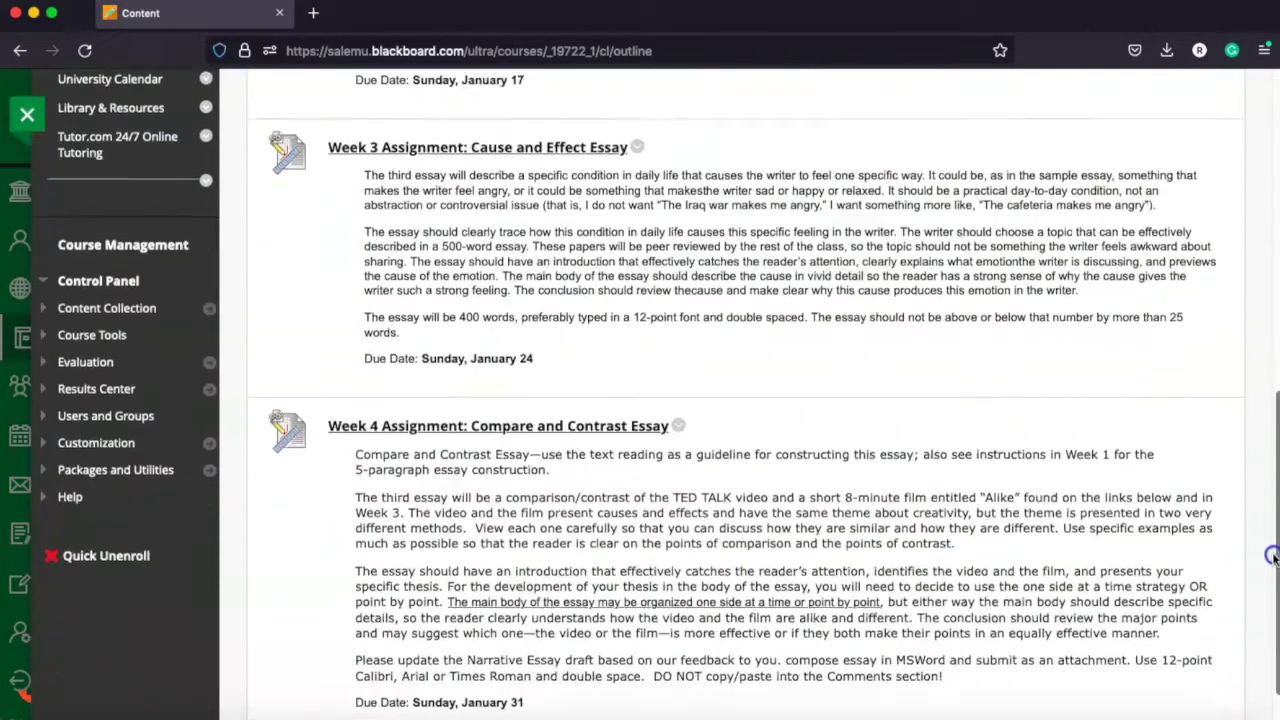
scroll(1272, 556, "up", 5)
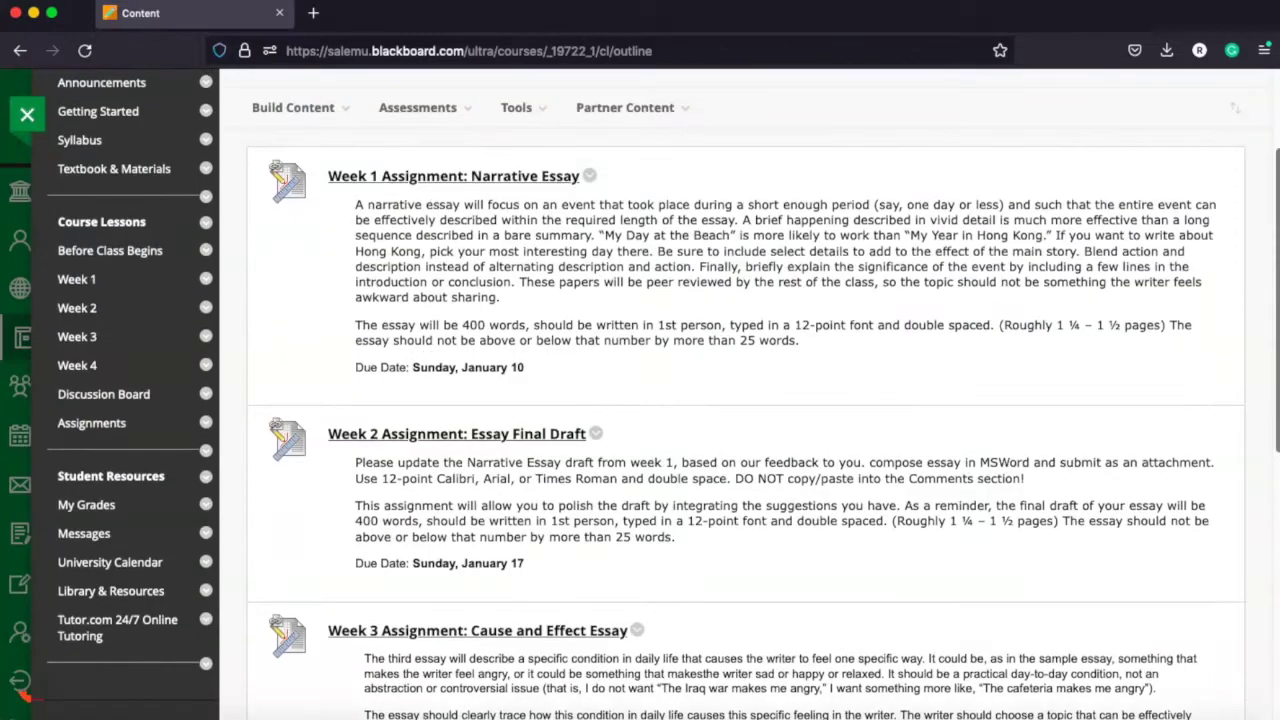
scroll(730, 400, "up", 2)
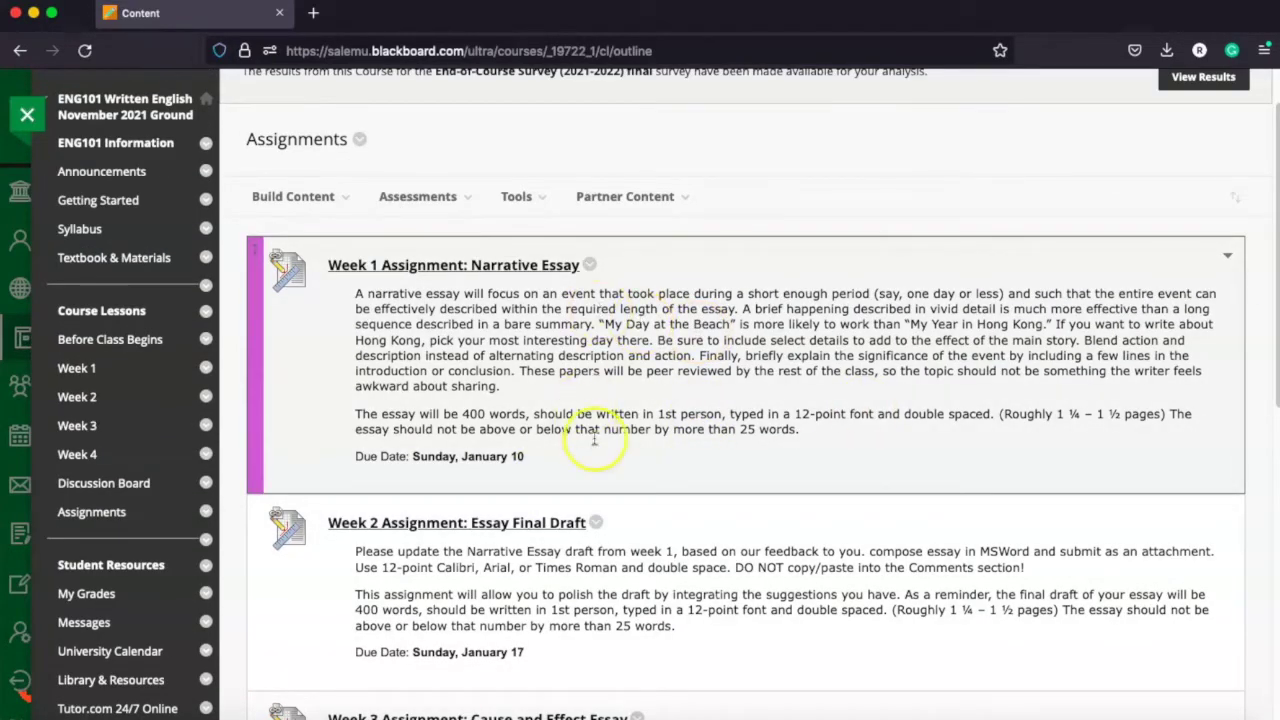
- Open the Week 1 Assignment: Narrative Essay and comment 'This is my week 1 assignment attachment.'
left_click(424, 268)
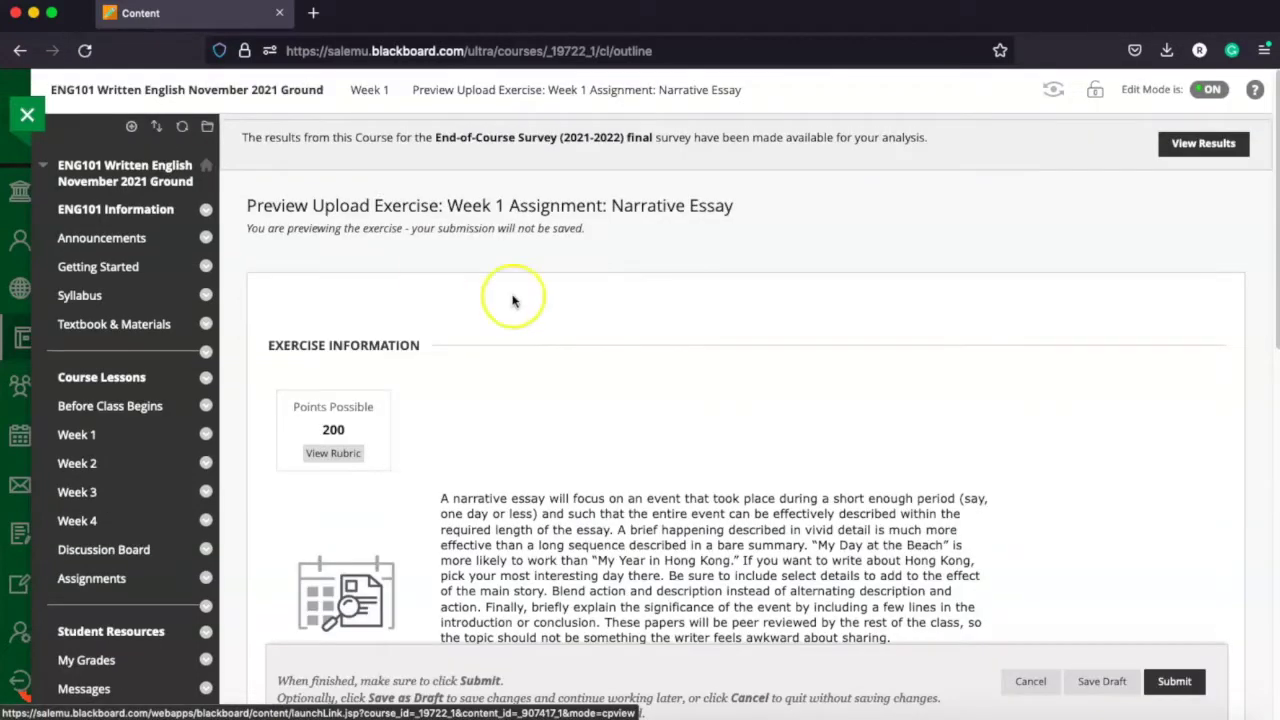
left_click(1276, 192)
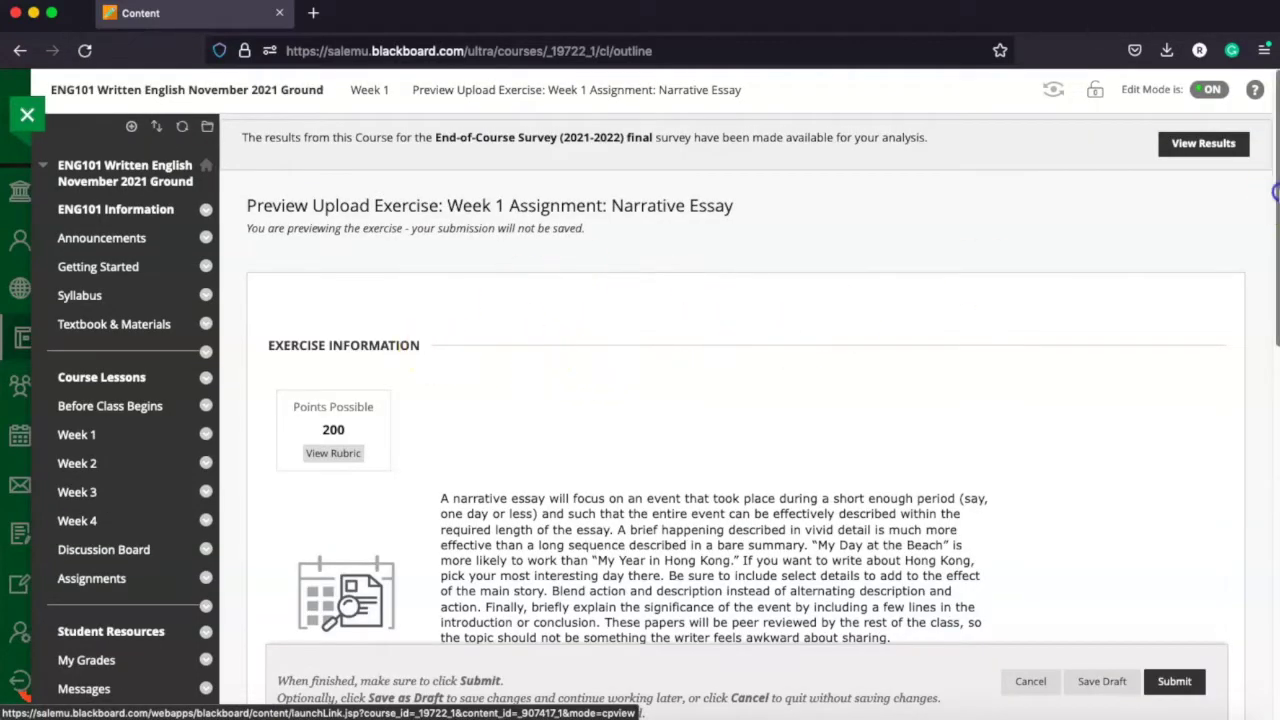
scroll(1200, 230, "down", 3)
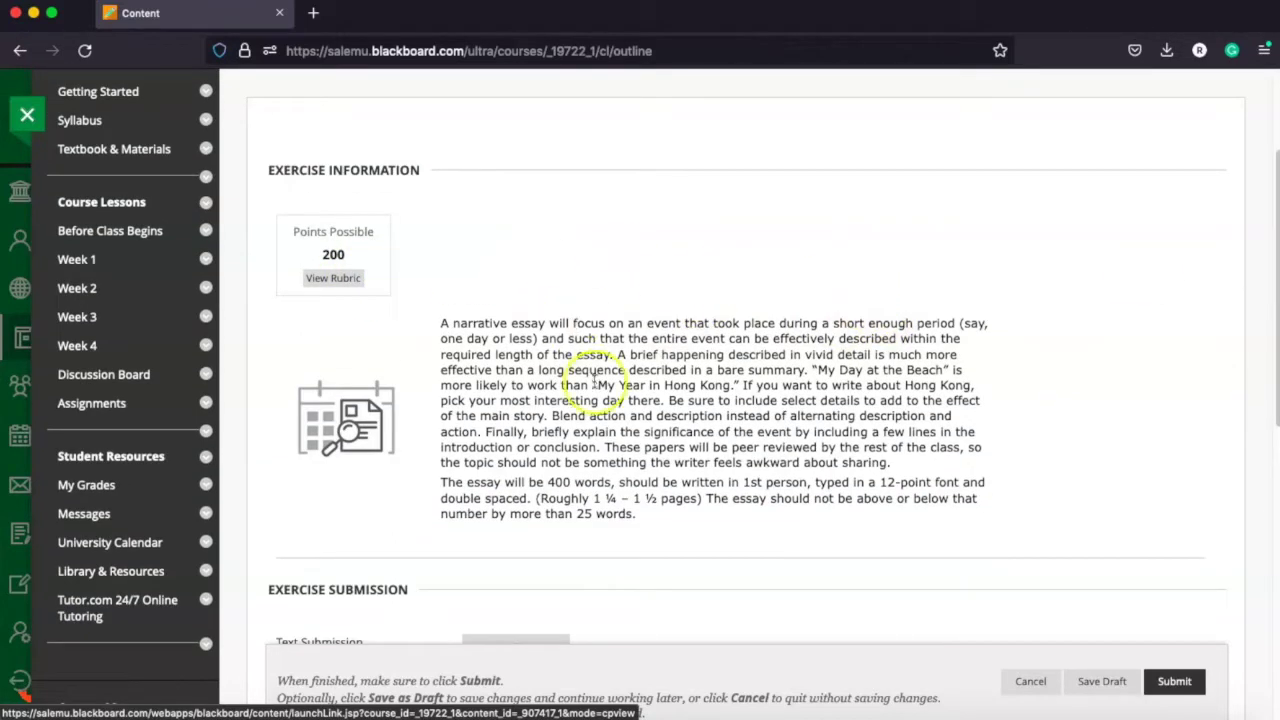
left_click_drag(1272, 194, 1275, 422)
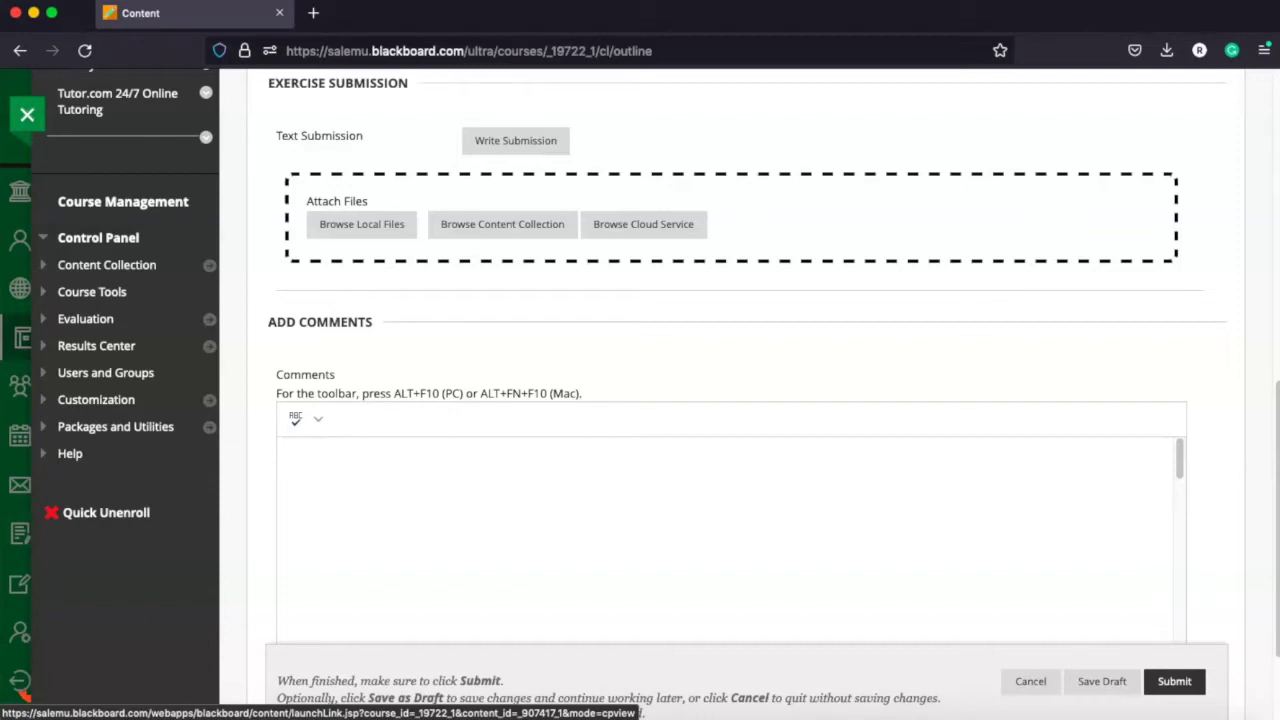
scroll(1257, 414, "down", 1)
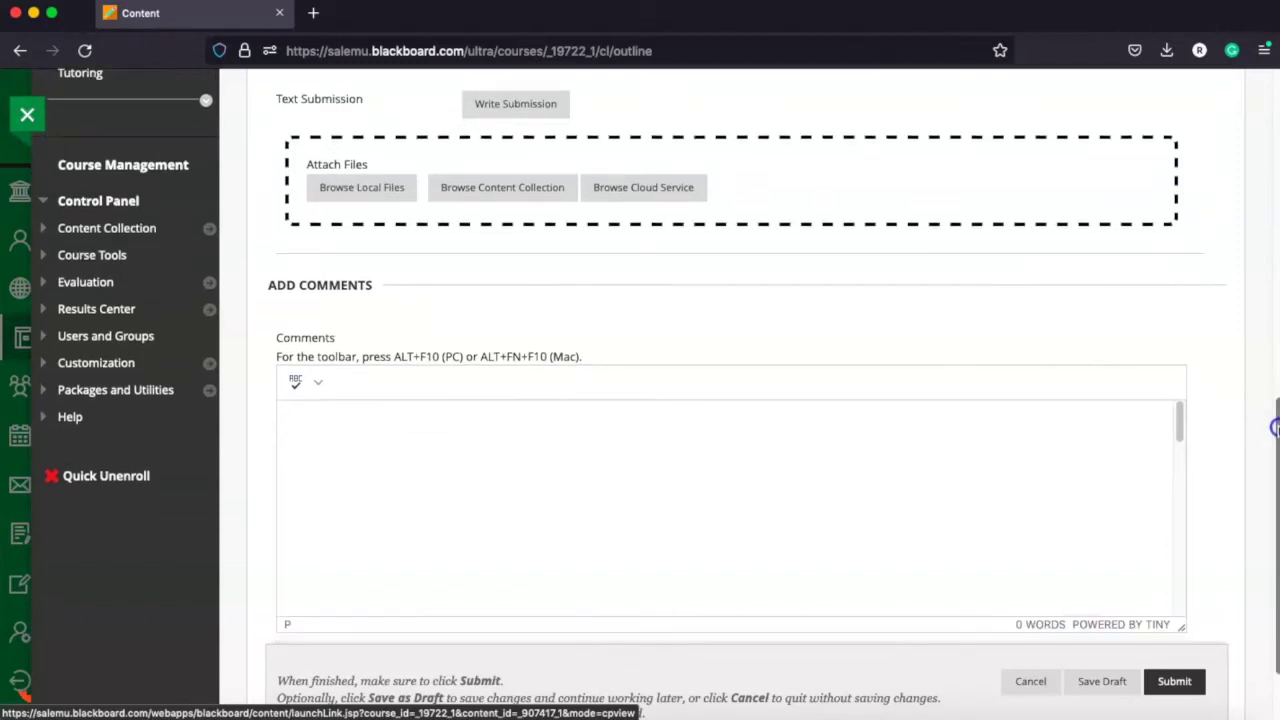
left_click(427, 463)
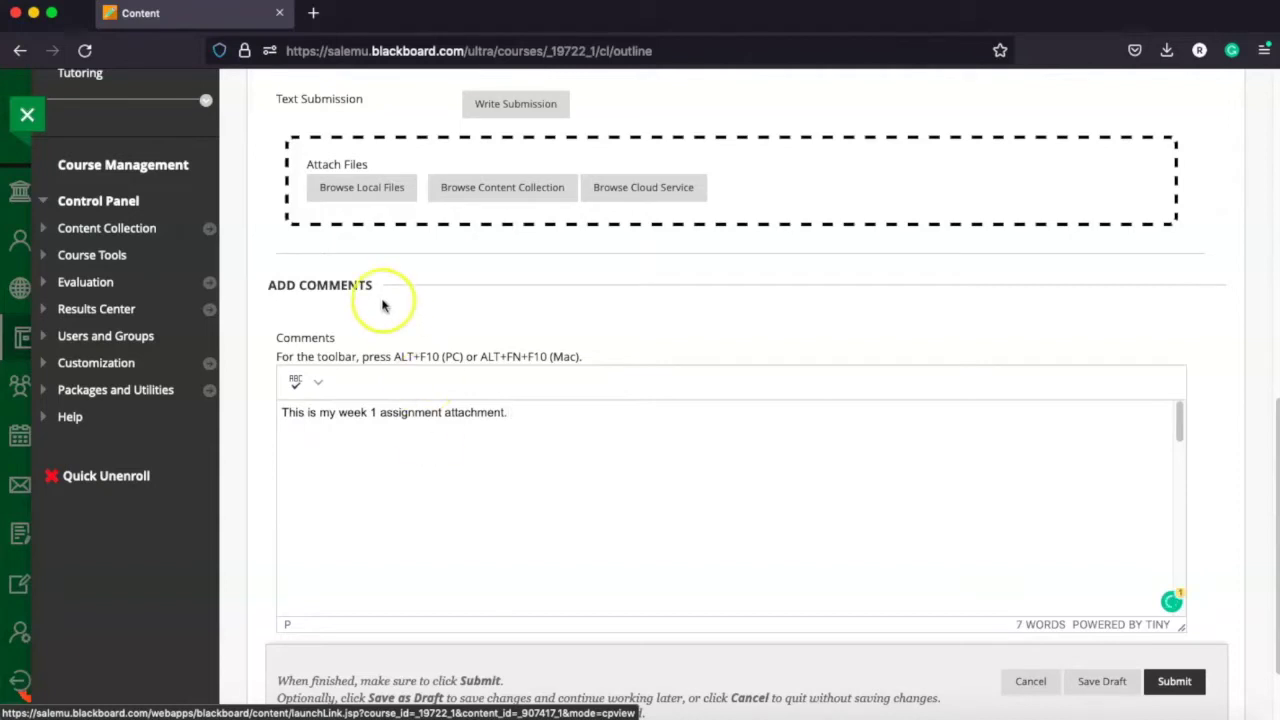
- Use Browse Local Files to attach bio 2500 template.docx from the Desktop
left_click(381, 199)
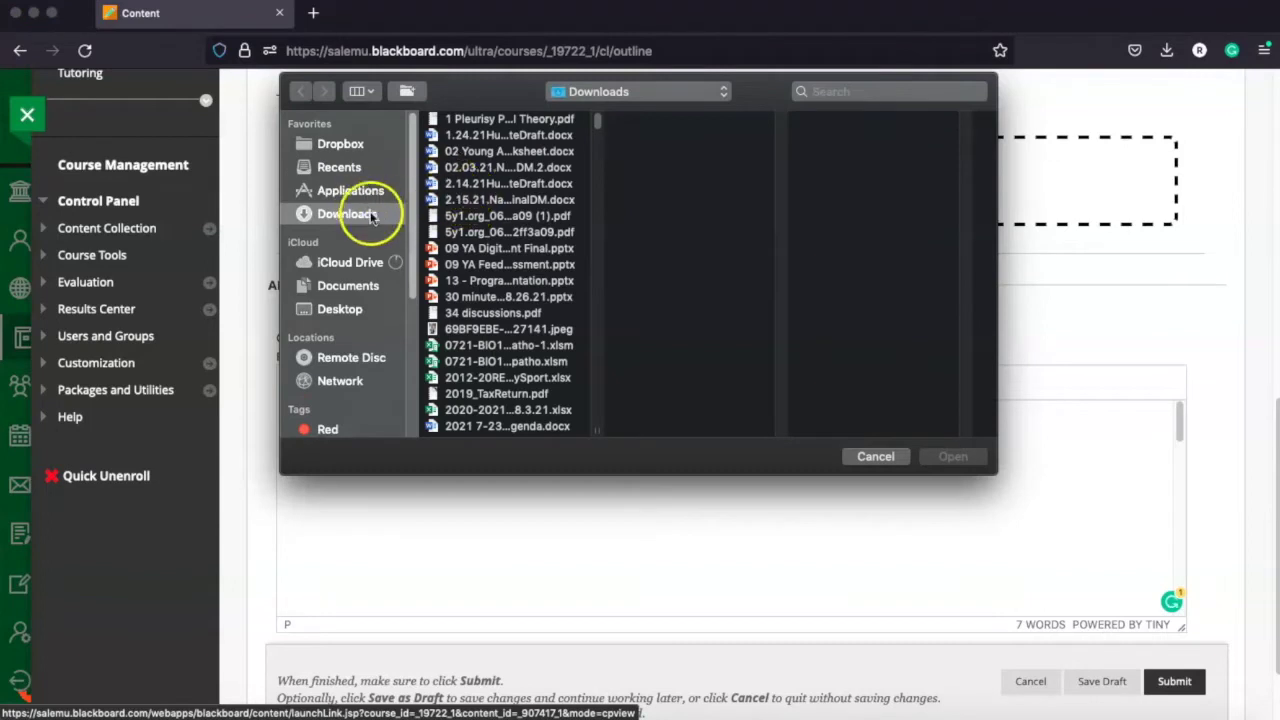
left_click(338, 309)
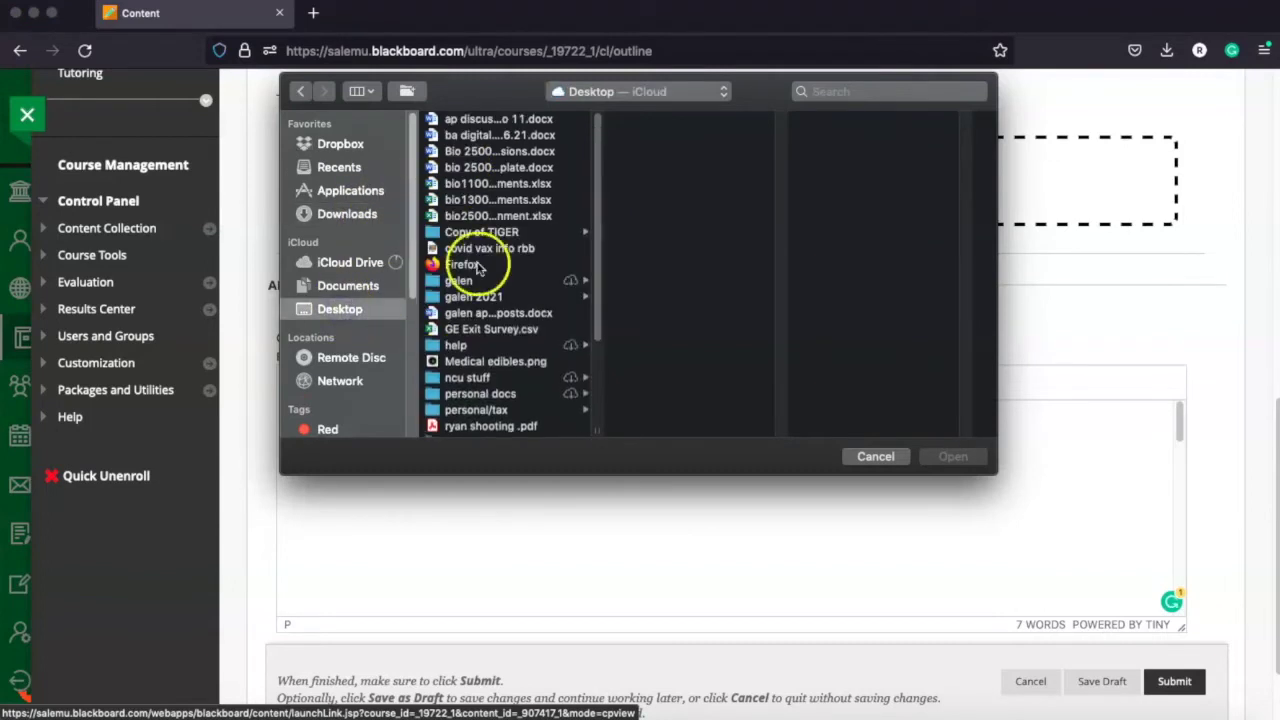
left_click(482, 167)
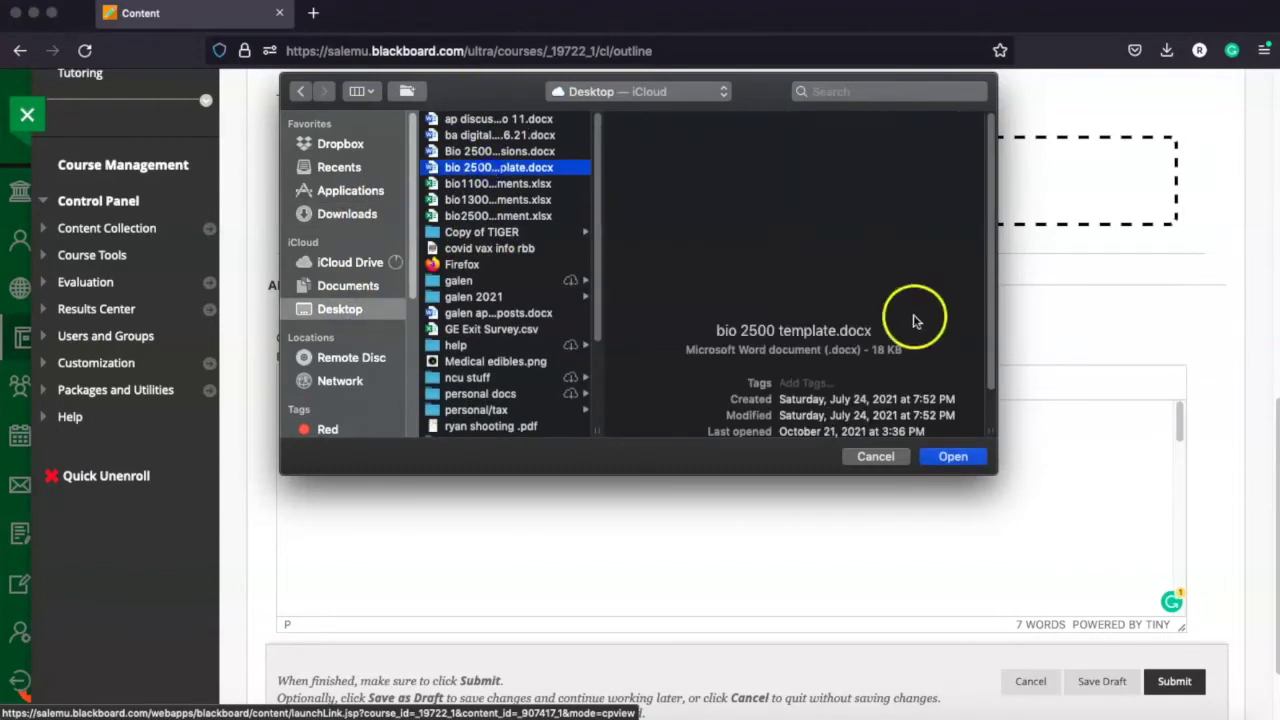
left_click(953, 457)
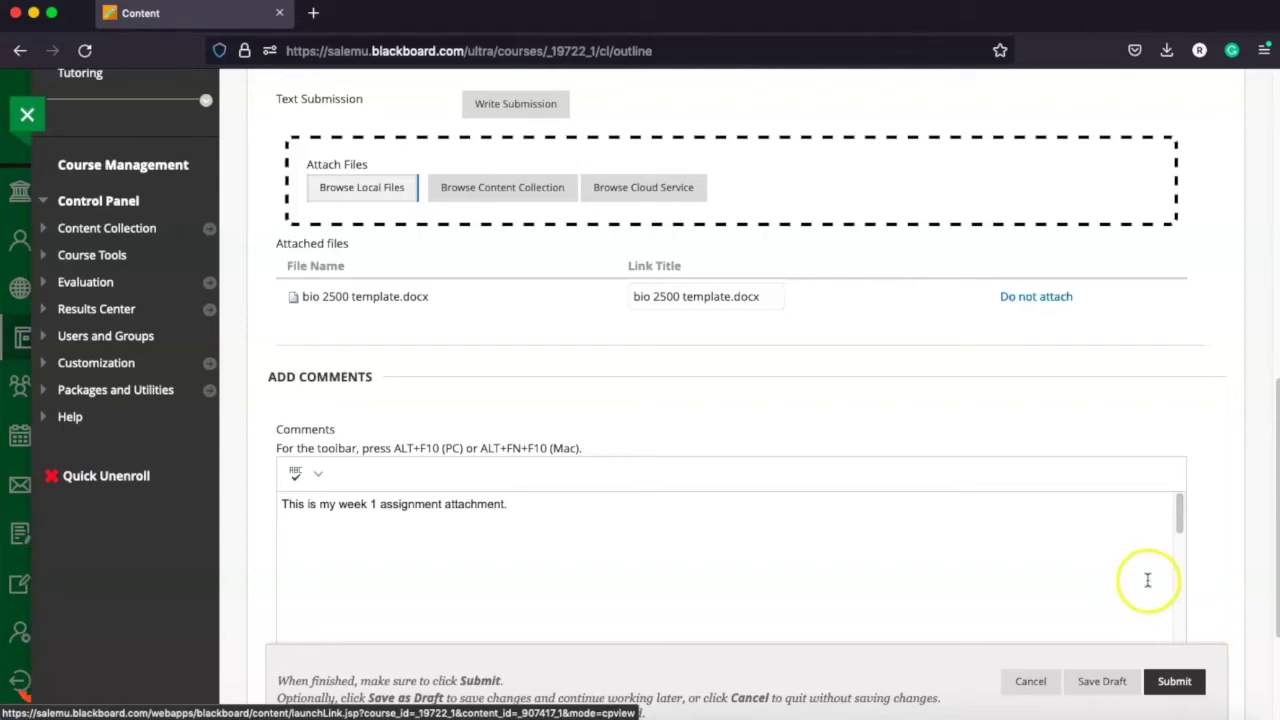
left_click_drag(1274, 455, 1272, 408)
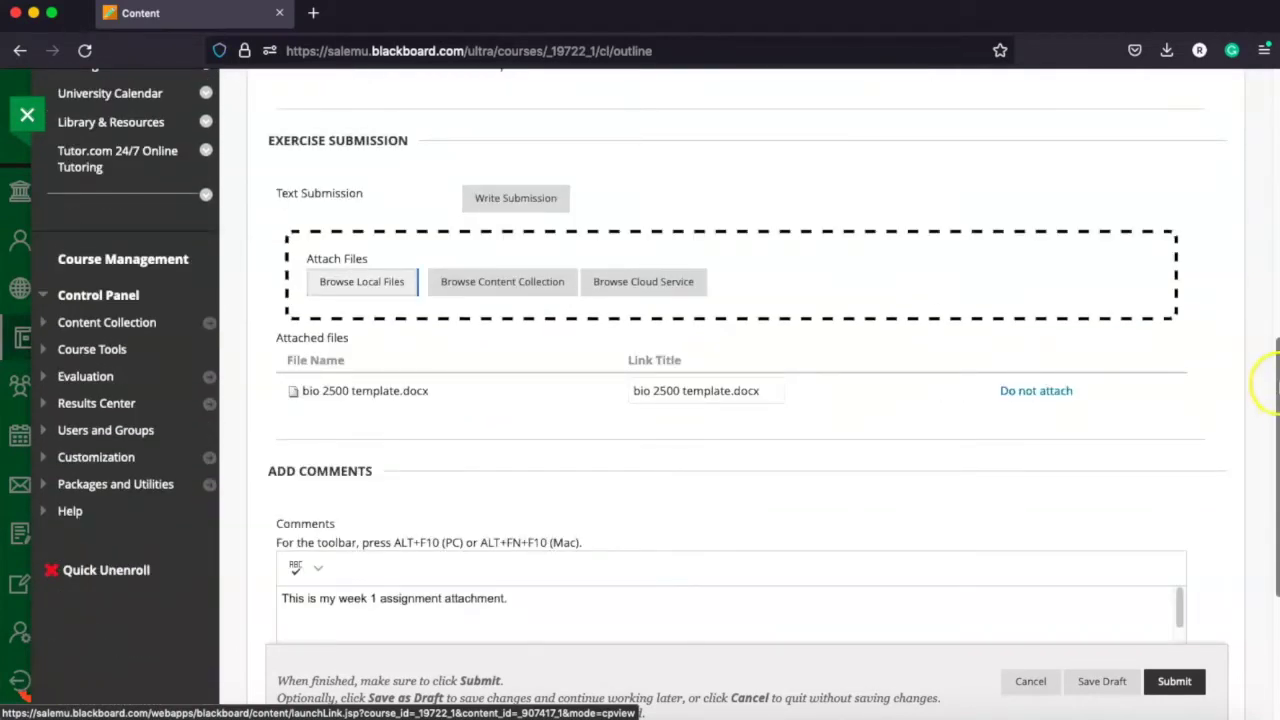
- Review the attached file and comment, then cancel the submission unsaved
left_click_drag(1270, 386, 1274, 436)
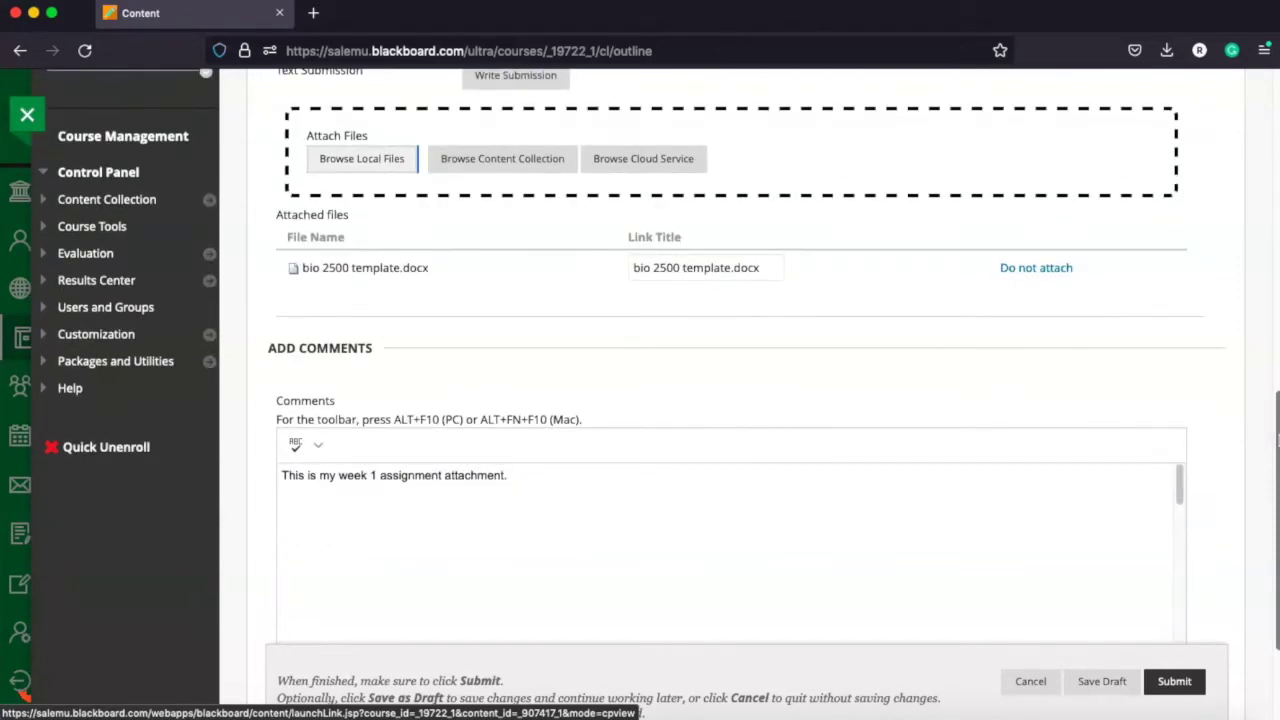
left_click_drag(1276, 440, 1276, 370)
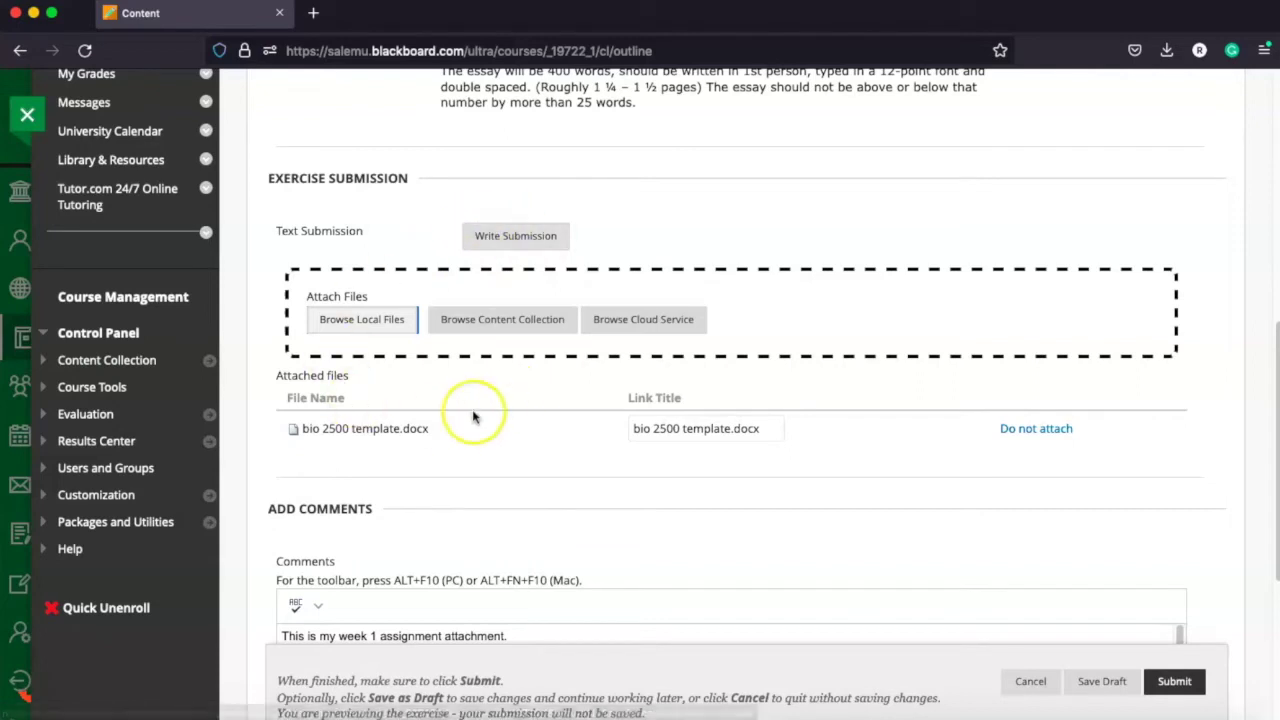
left_click(348, 322)
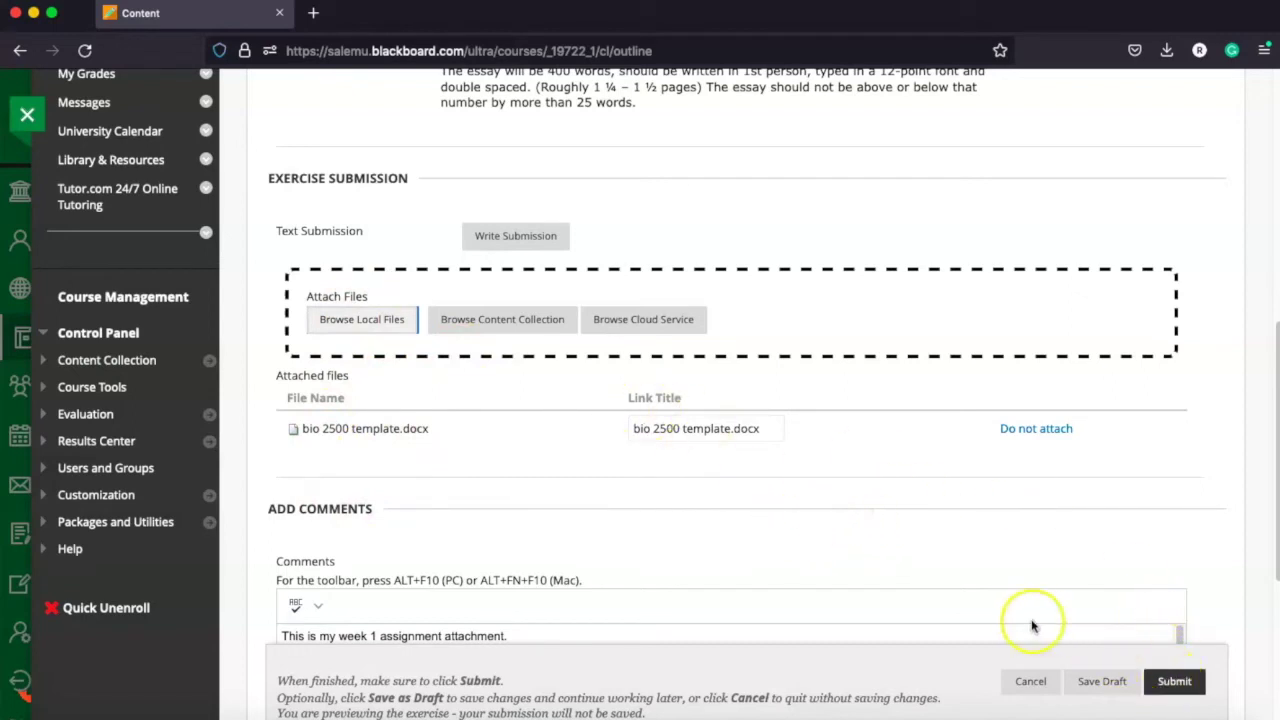
left_click(1031, 682)
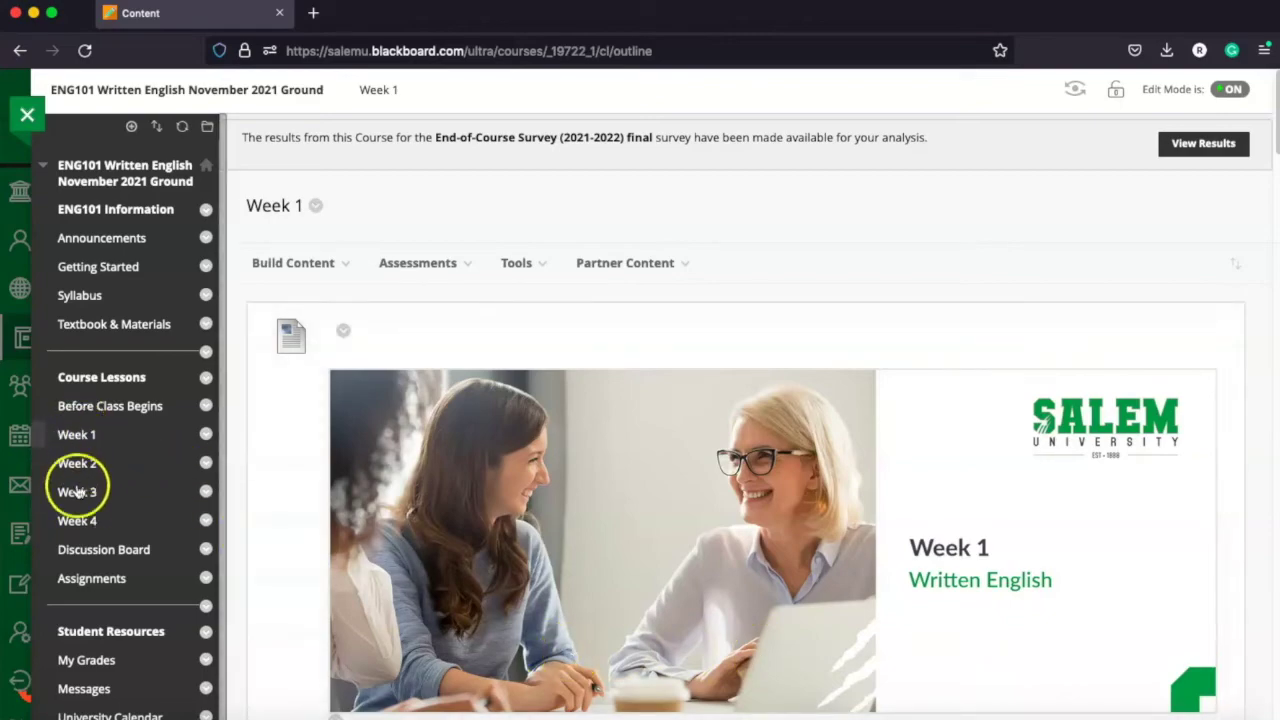
left_click(76, 434)
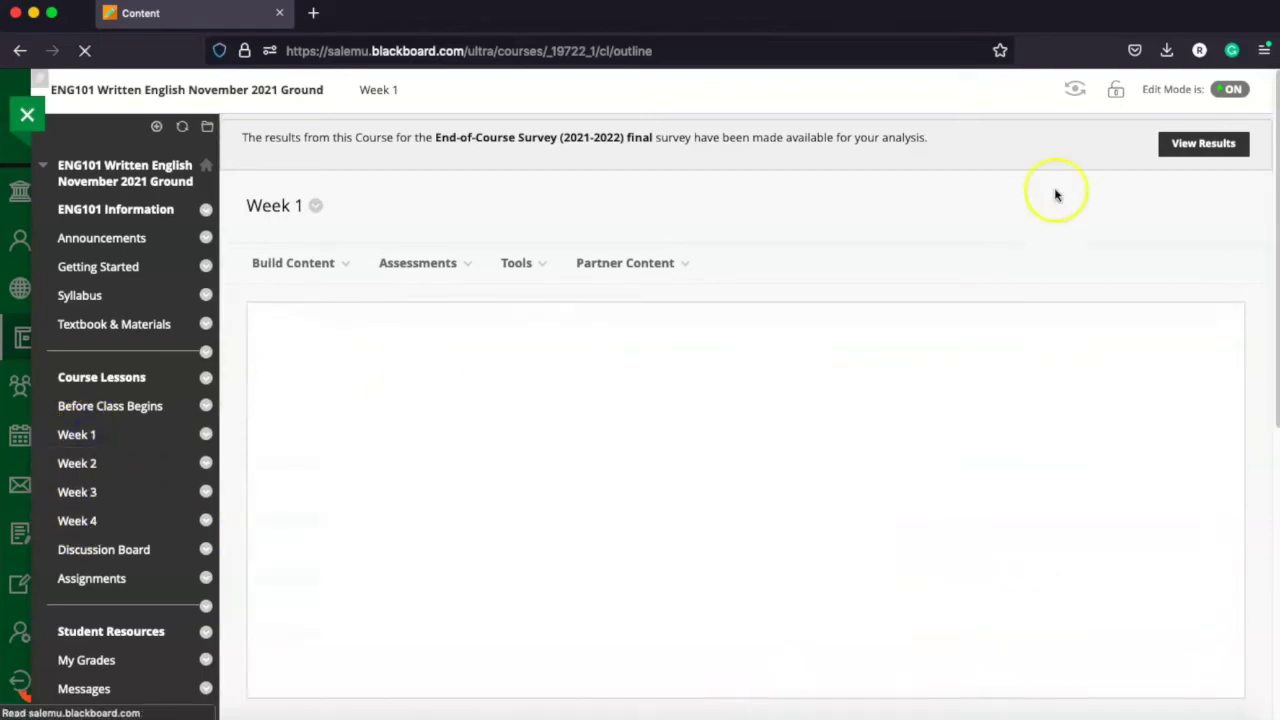
left_click_drag(1272, 130, 1270, 302)
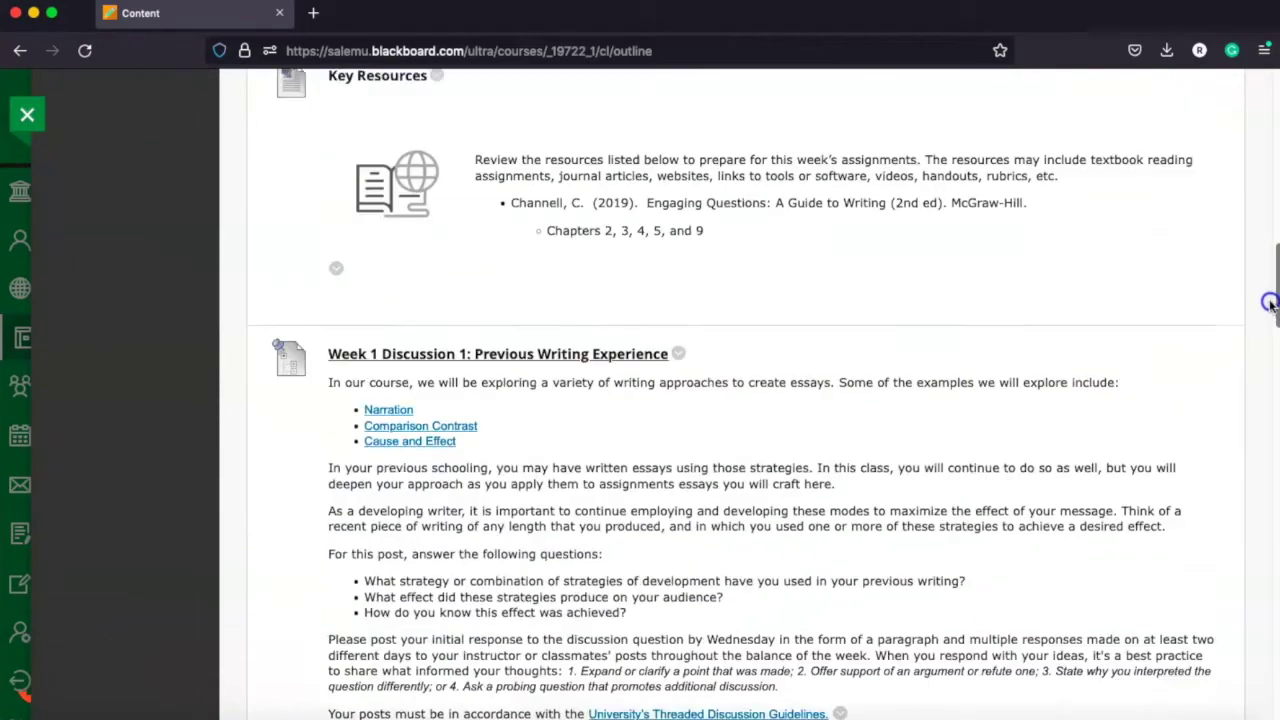
scroll(666, 277, "down", 3)
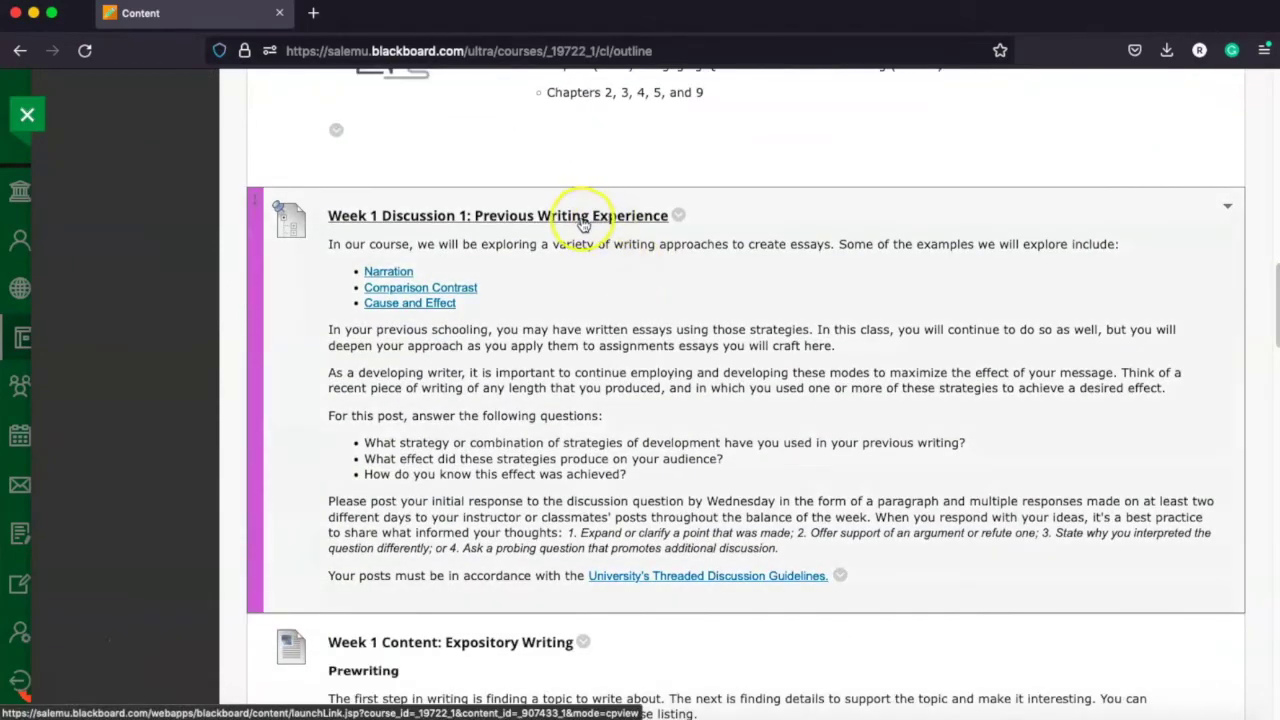
left_click_drag(1271, 257, 1249, 603)
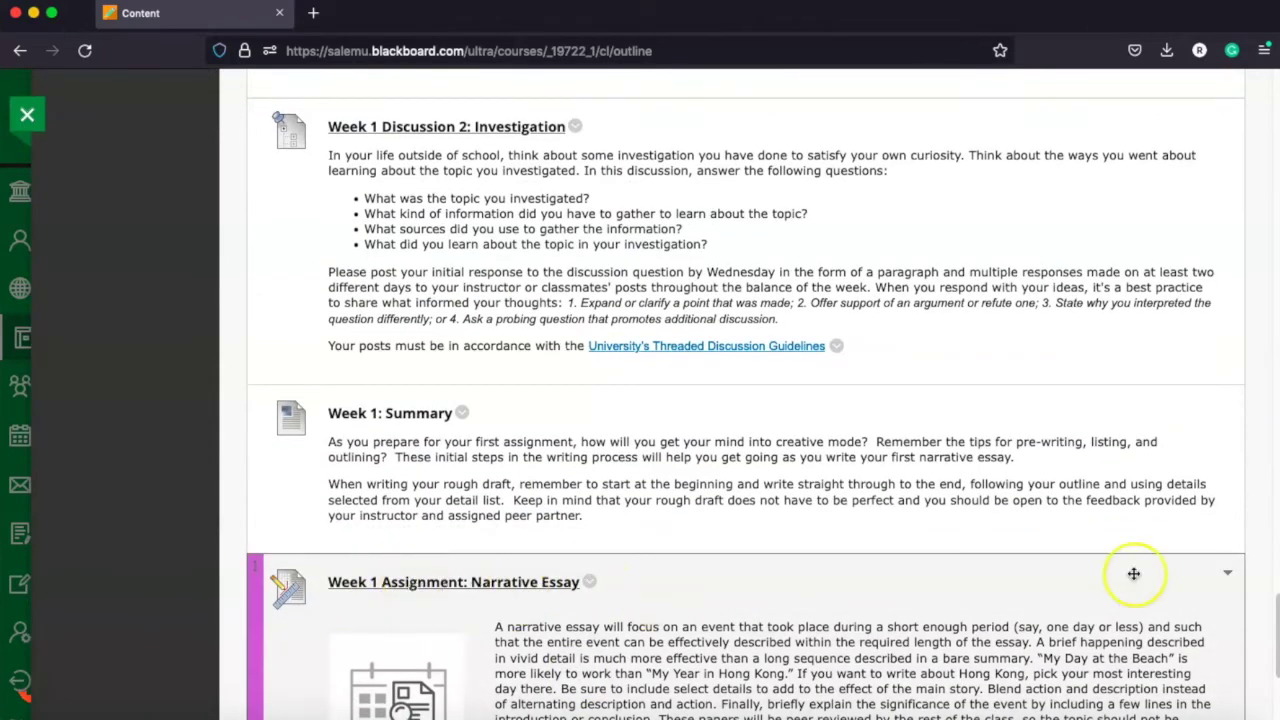
left_click_drag(1266, 614, 1270, 120)
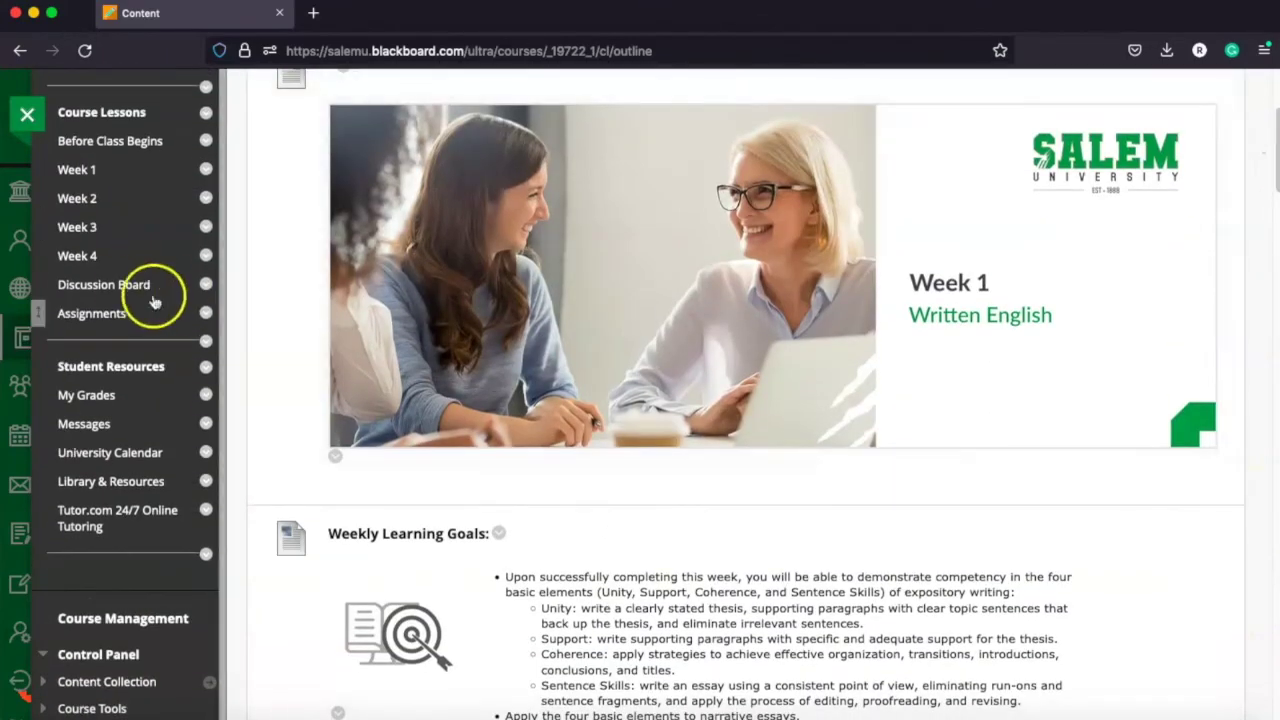